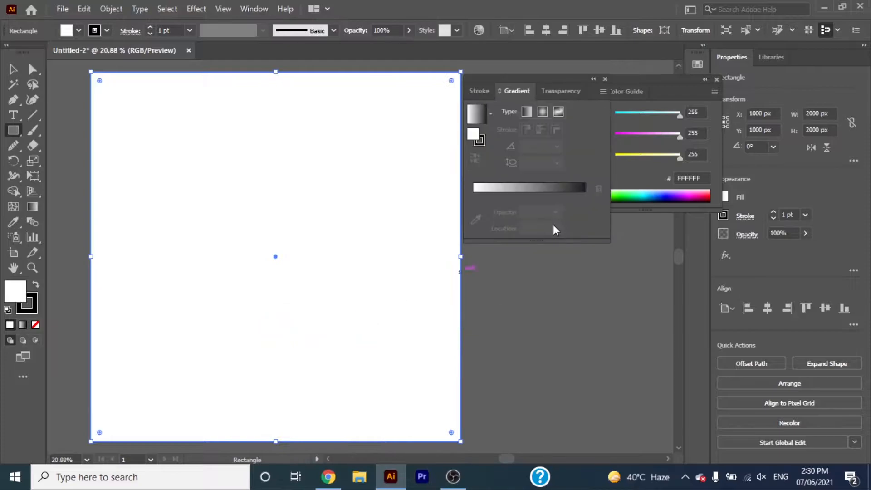
Fill the square with the Summer gradient preset and set the gradient type to linear.
click(491, 113)
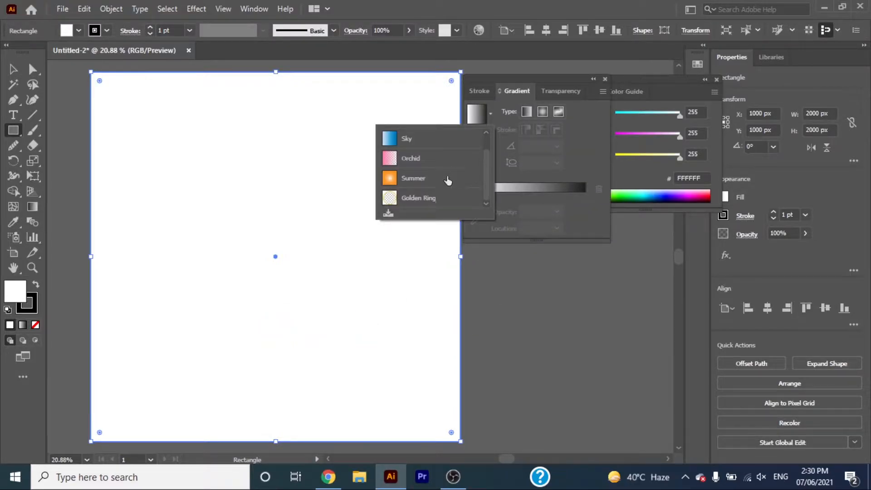
click(412, 178)
click(527, 113)
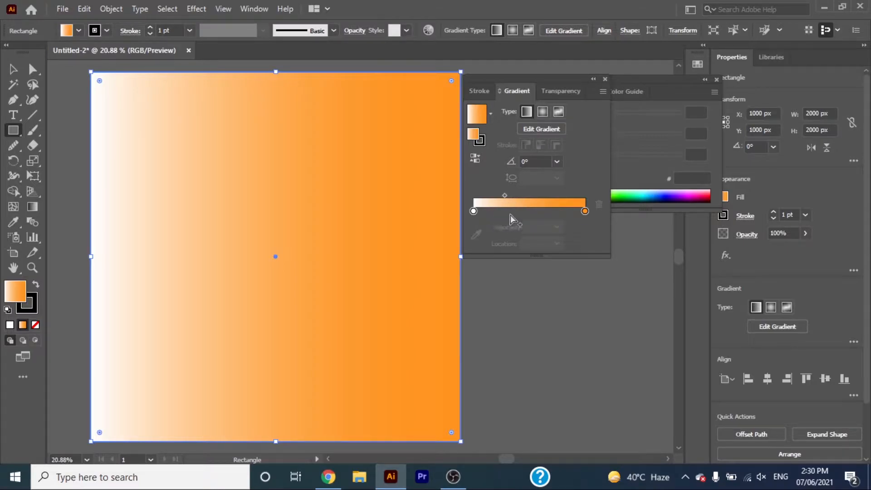
Add an orange colour stop before the gradient's midpoint and recolour the end stop to olive green 8D931E.
click(562, 211)
drag(563, 210, 517, 216)
double_click(584, 211)
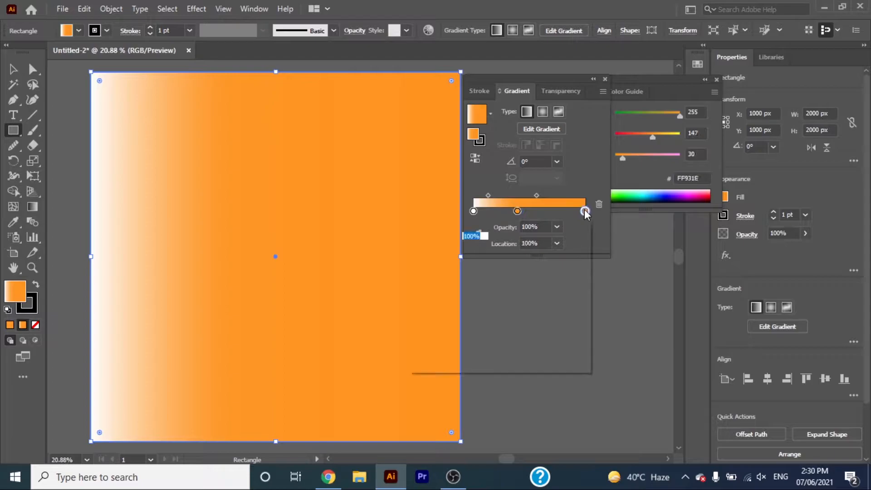
drag(543, 259, 516, 260)
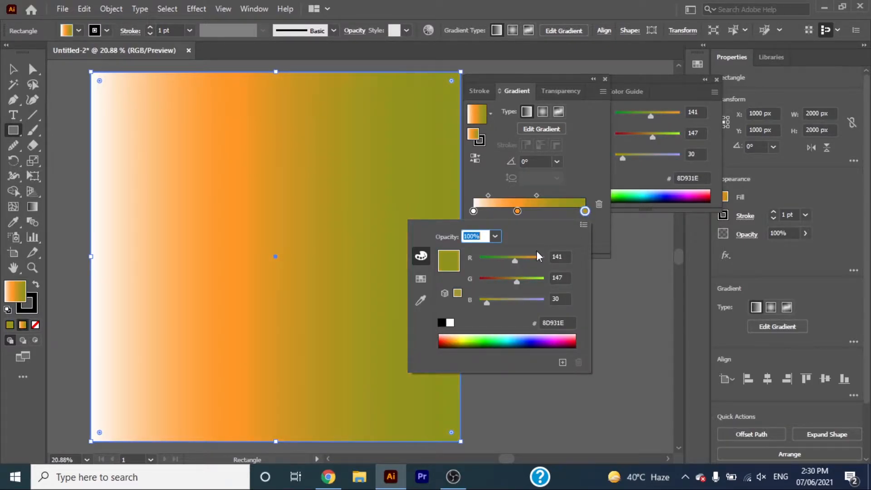
click(606, 229)
Add a colour stop between the orange and olive stops and recolour it to brown CB7D22.
click(534, 211)
double_click(555, 211)
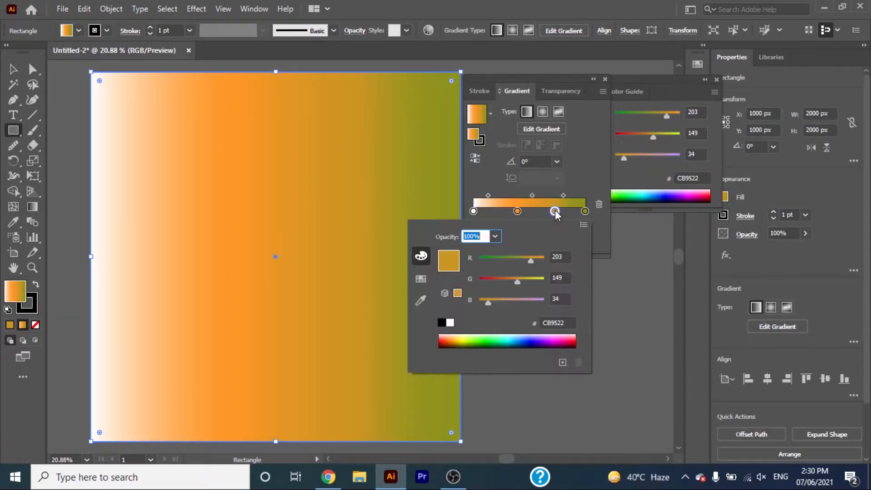
drag(516, 279, 509, 279)
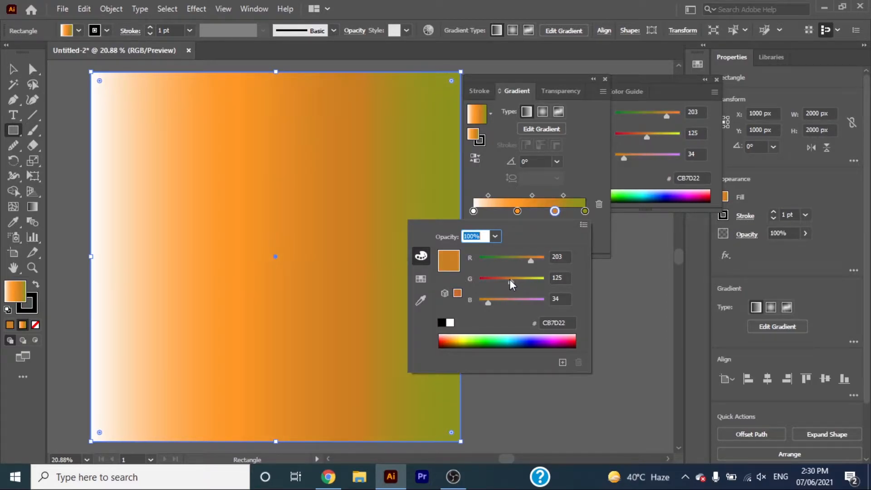
click(607, 236)
Replace the gradient's white start stop with a light orange one and respace the stops, placing the brown one at about 62.85%.
click(492, 211)
click(474, 211)
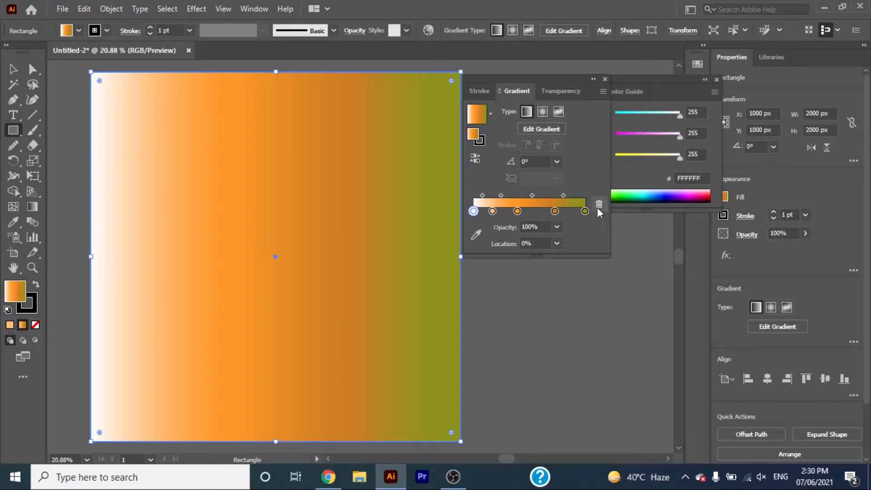
click(598, 207)
drag(492, 210, 544, 212)
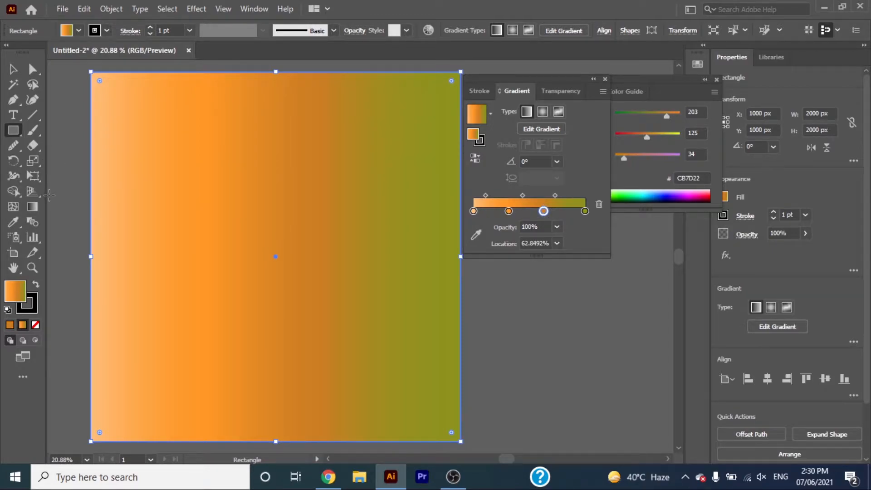
Redraw the gradient diagonally from the square's lower-right corner to its upper-left corner and reverse its colour order.
click(32, 206)
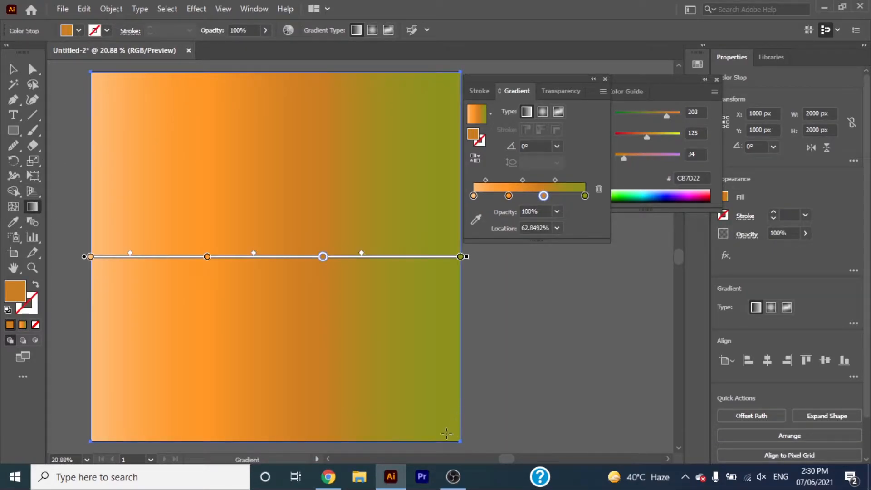
drag(453, 437, 90, 72)
click(475, 159)
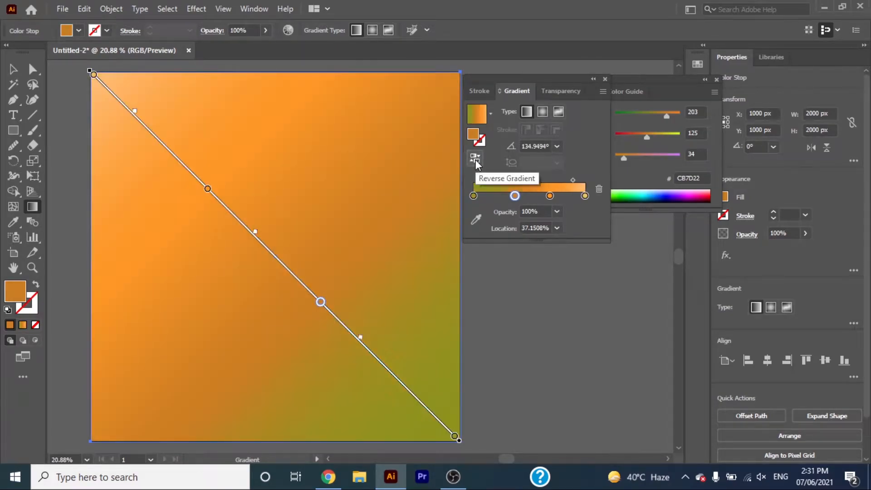
Add an extra brown colour stop, placing the CB7D22 stop at about 33.8%, and undo the last stop move.
mouse_move(517, 194)
mouse_down()
mouse_move(502, 198)
mouse_move(511, 198)
mouse_up()
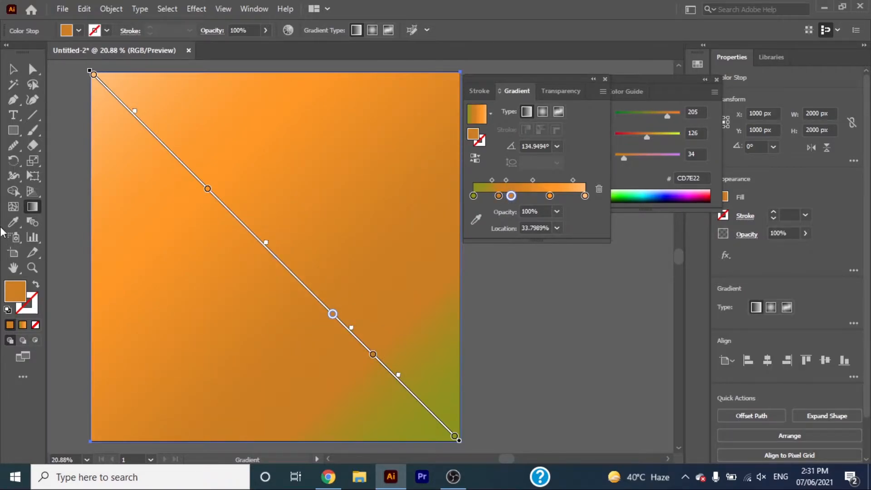
key(ctrl+z)
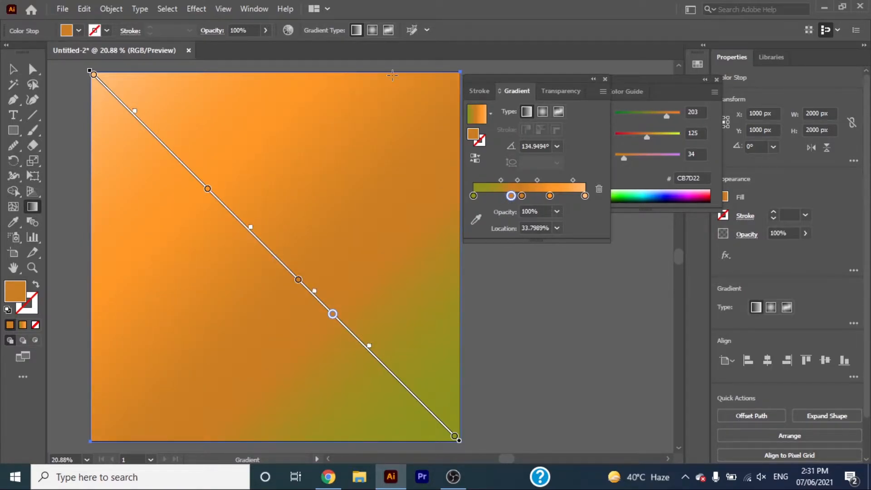
click(605, 79)
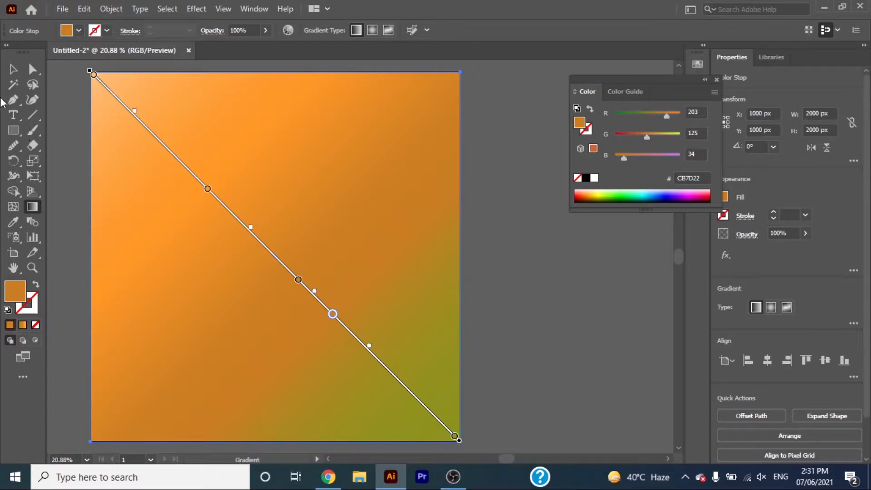
Lock the selected gradient background square.
click(13, 69)
click(112, 9)
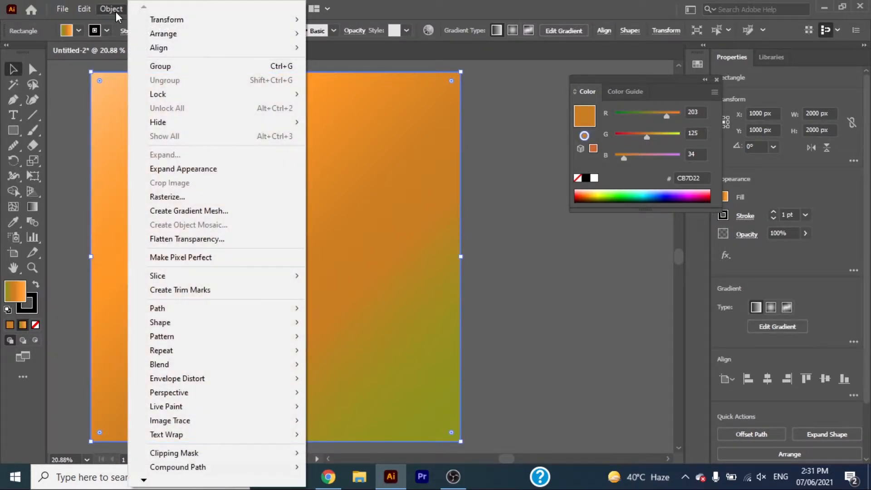
mouse_move(170, 94)
click(335, 93)
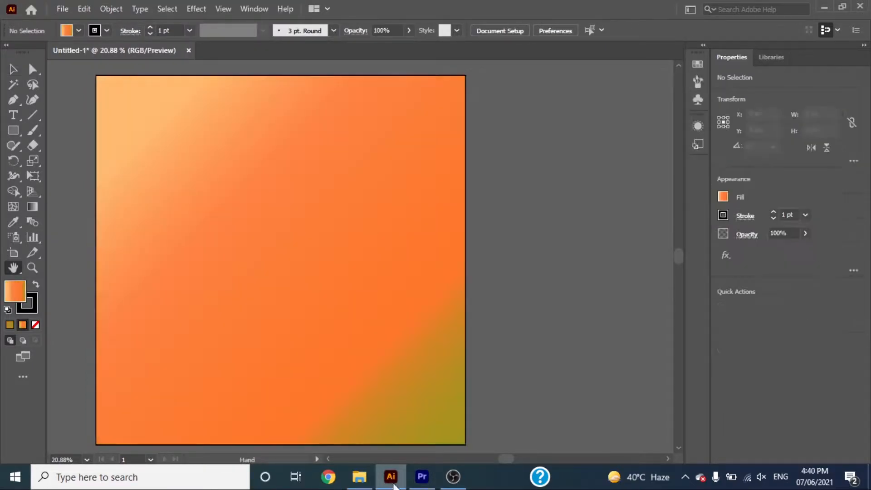
Draw a wide gradient-filled rectangle in the upper-left area of the artboard.
click(13, 130)
drag(125, 137, 271, 197)
Slant the rectangle by moving its two right corners up and inward to about 638 by 446 px, and move it toward the artboard's upper-left corner.
click(33, 69)
click(273, 142)
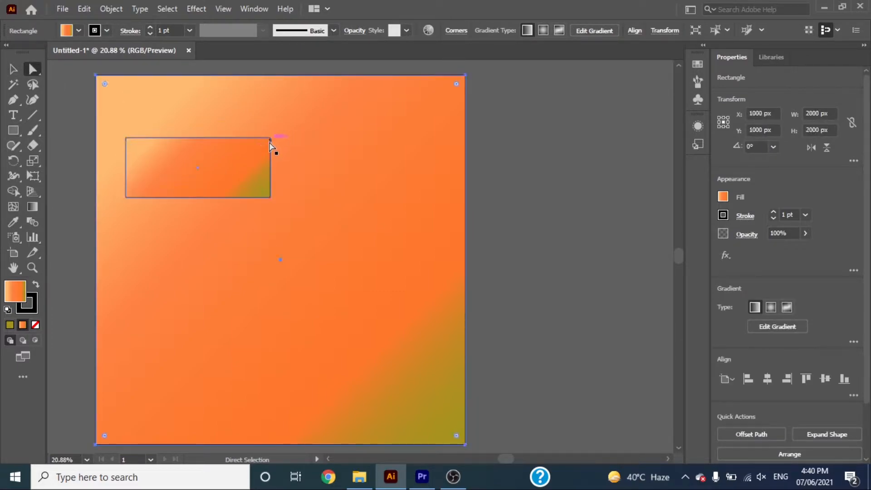
click(270, 139)
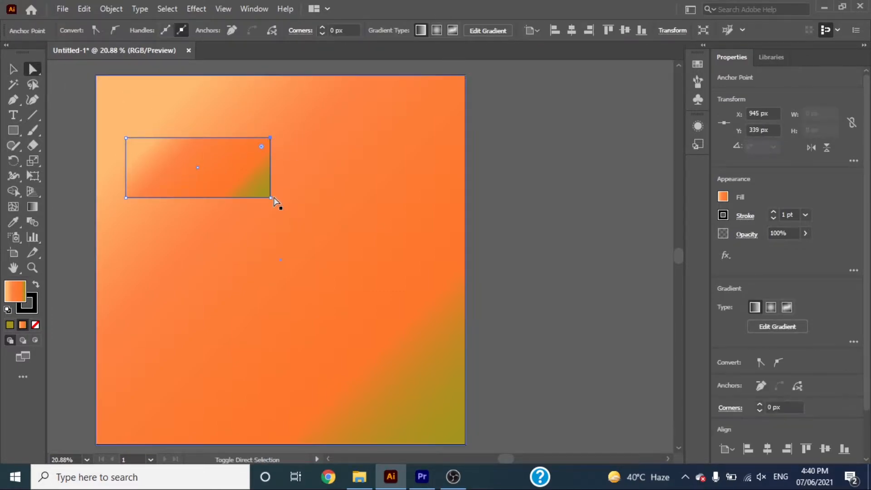
shift+click(271, 197)
drag(270, 197, 244, 177)
click(13, 69)
drag(181, 155, 164, 139)
Change the slanted shape's fill to a solid golden yellow.
key(t)
double_click(16, 293)
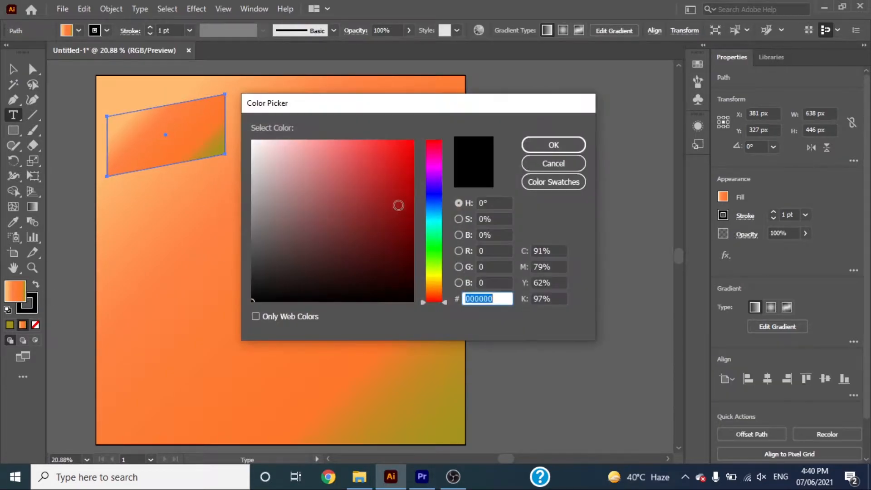
drag(431, 278, 432, 285)
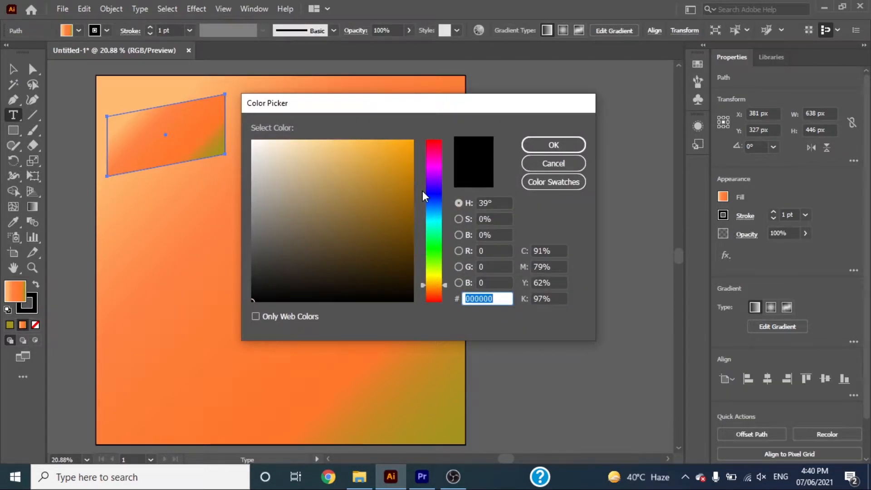
click(411, 141)
drag(411, 141, 408, 136)
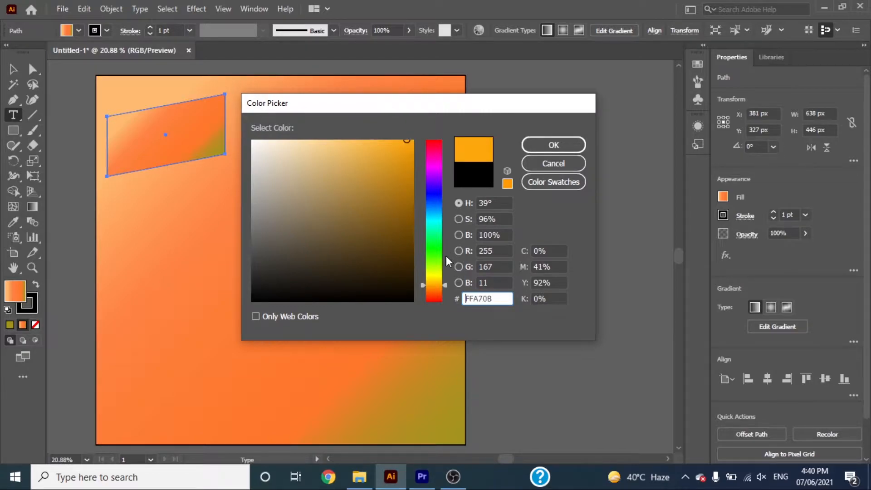
drag(443, 282, 443, 278)
click(410, 144)
click(544, 145)
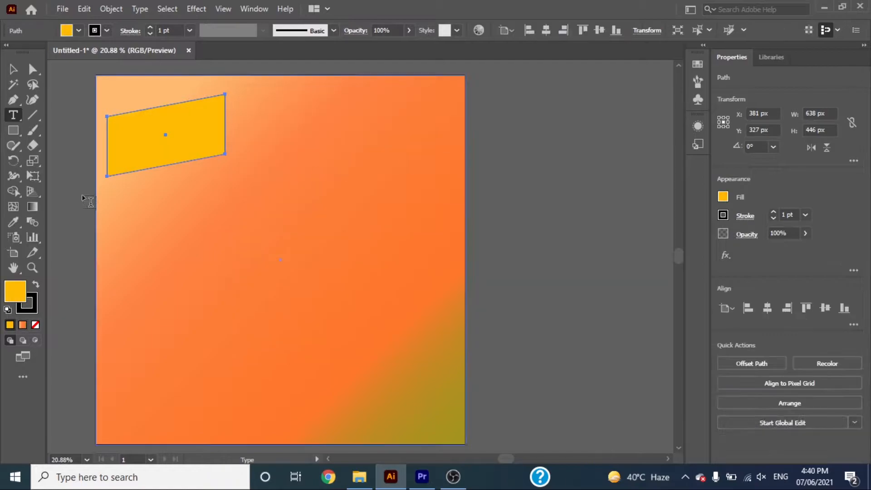
Add the text "Summer trip" on the yellow slanted shape.
click(125, 136)
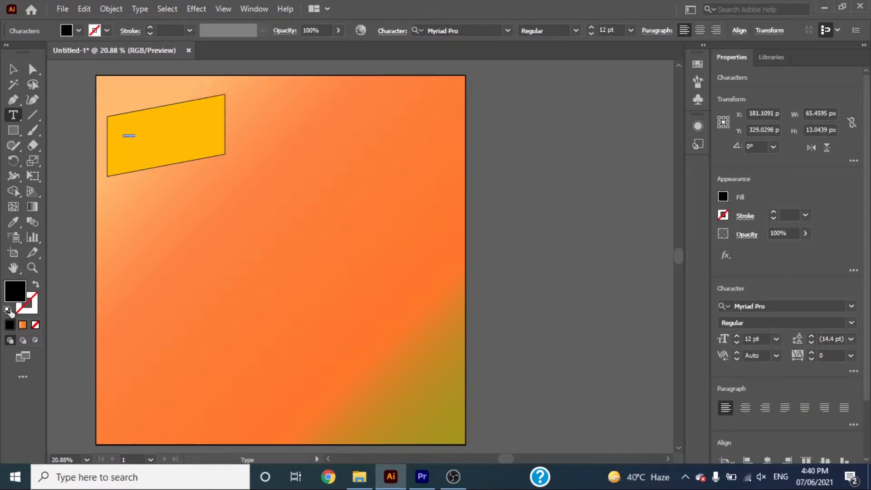
click(32, 267)
drag(119, 105, 340, 216)
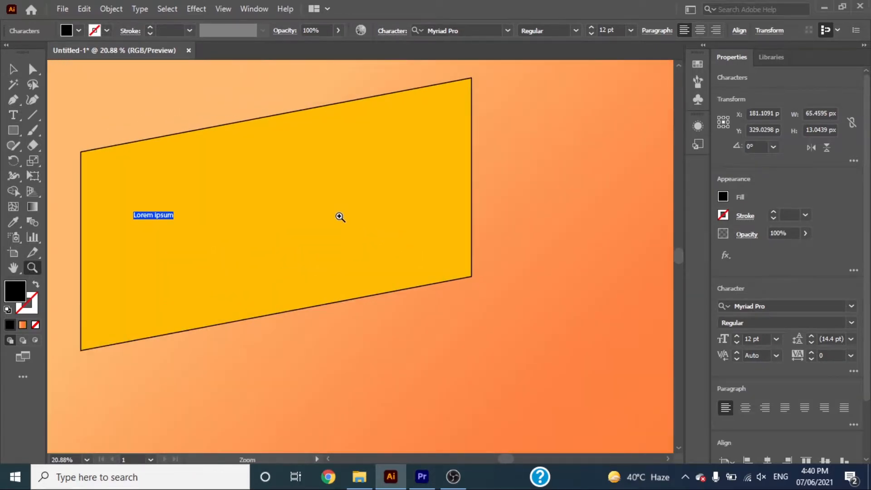
click(15, 115)
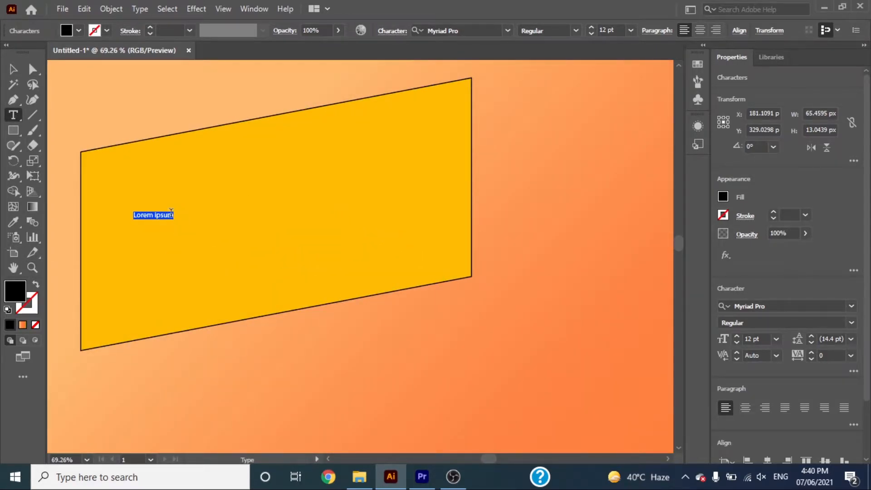
click(172, 215)
text(Summer trip)
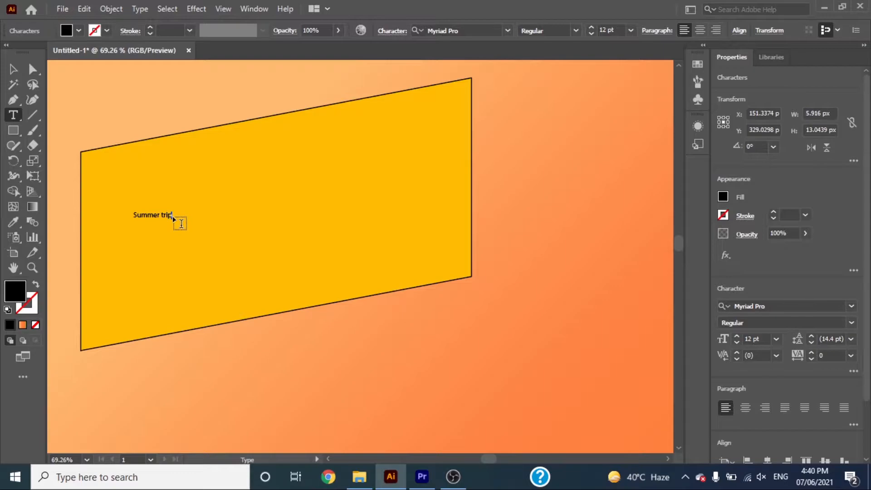
Set the font of the "Summer trip" text to Cheese Cookies.
drag(141, 215, 286, 202)
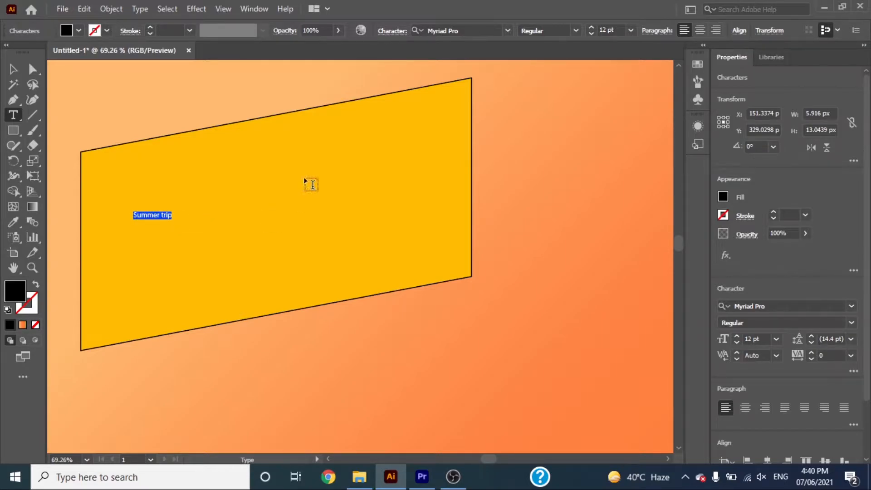
click(511, 32)
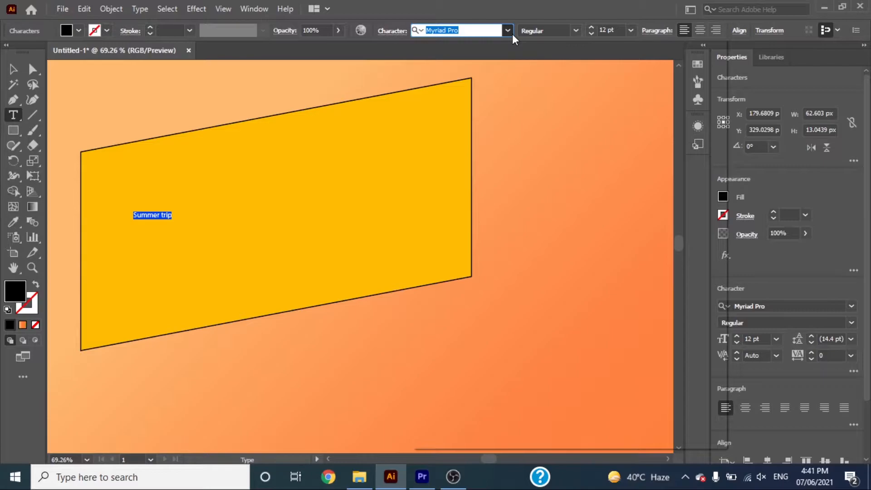
click(507, 30)
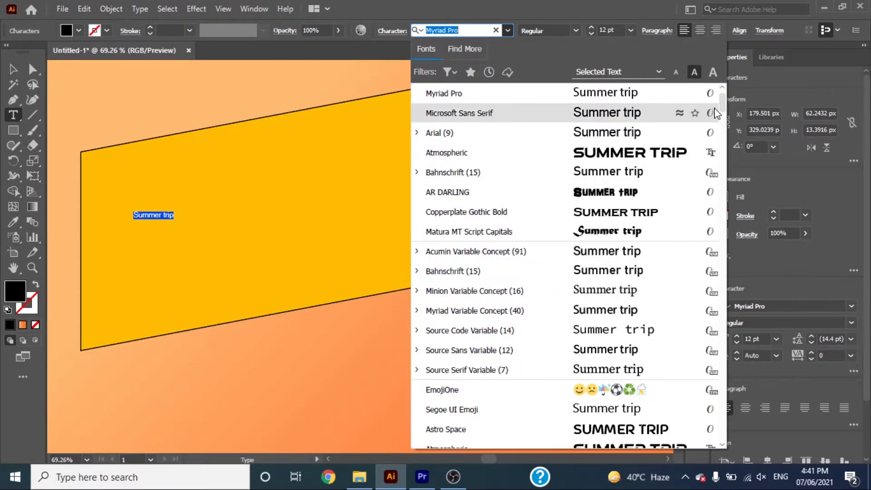
scroll(724, 102, up, 1)
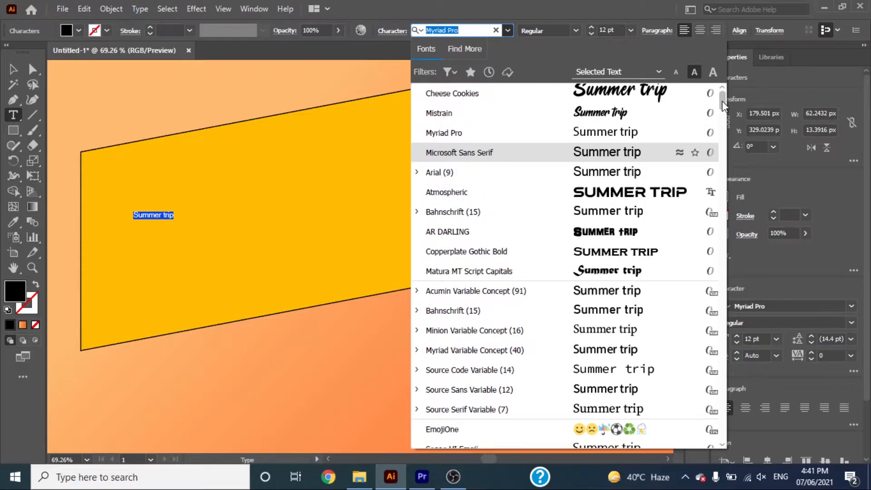
click(662, 94)
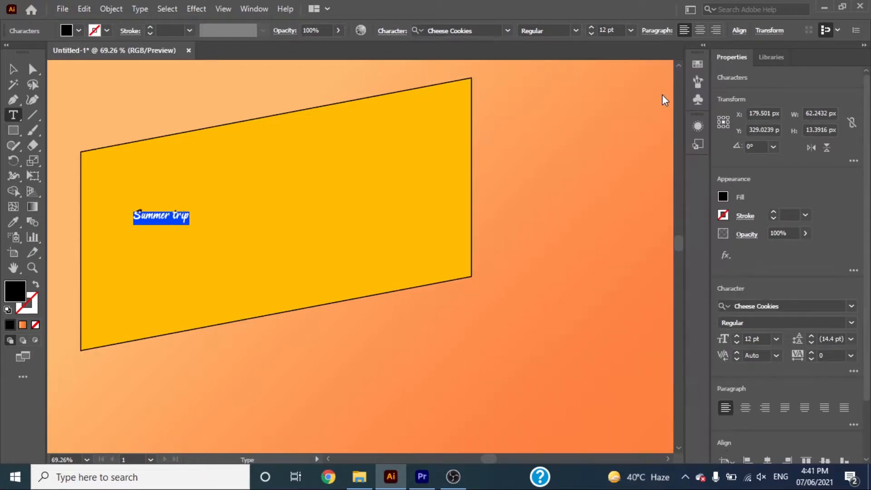
Enlarge the "Summer trip" text to about 63 pt and rotate it about 11° to follow the shape's slant.
click(13, 69)
drag(189, 225, 431, 334)
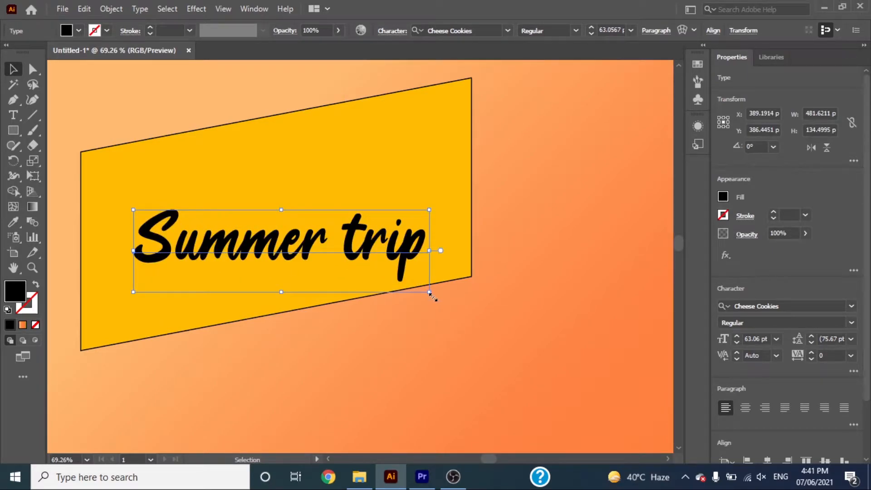
drag(433, 299, 446, 272)
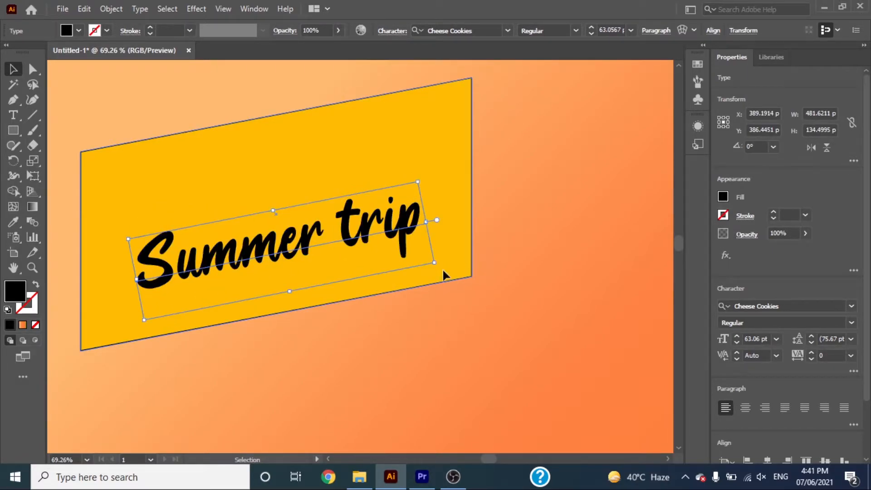
Move the rotated "Summer trip" text up to the middle of the yellow shape and fine-tune its placement.
drag(363, 233, 354, 203)
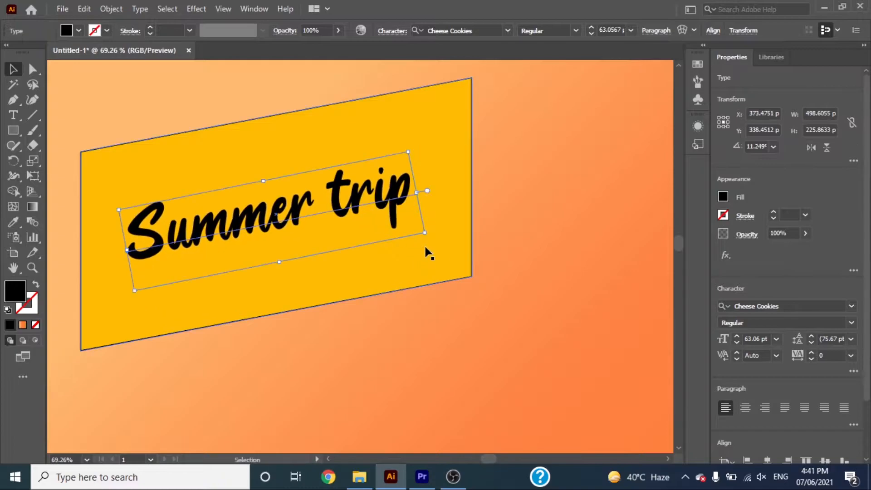
drag(433, 236, 432, 242)
key(ctrl+minus)
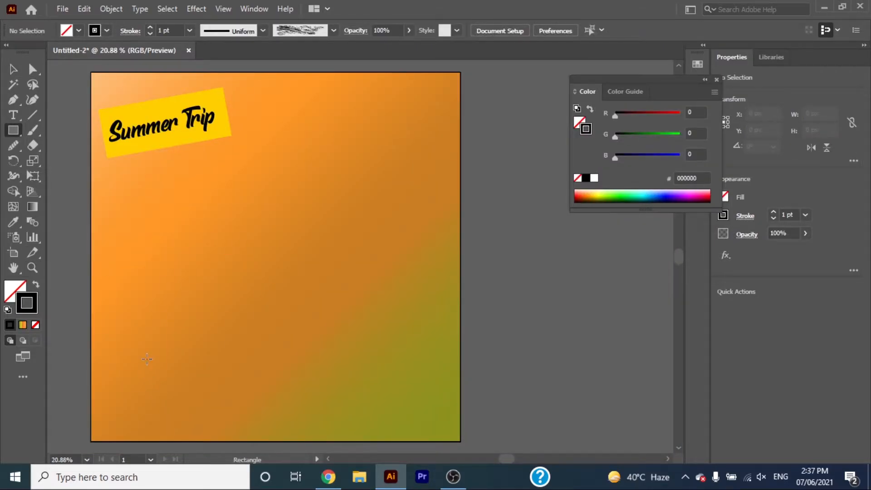
Draw an unfilled rectangle about 1617 by 176 px with a 1 pt black stroke across the lower part of the artboard.
drag(147, 359, 445, 391)
key(v)
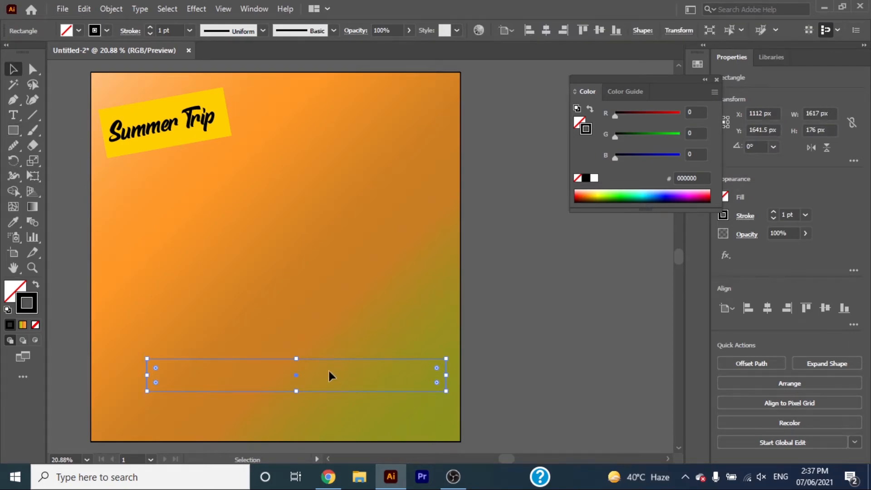
Move the unfilled rectangle lower on the artboard and set its stroke weight to 12 pt.
drag(322, 362, 303, 376)
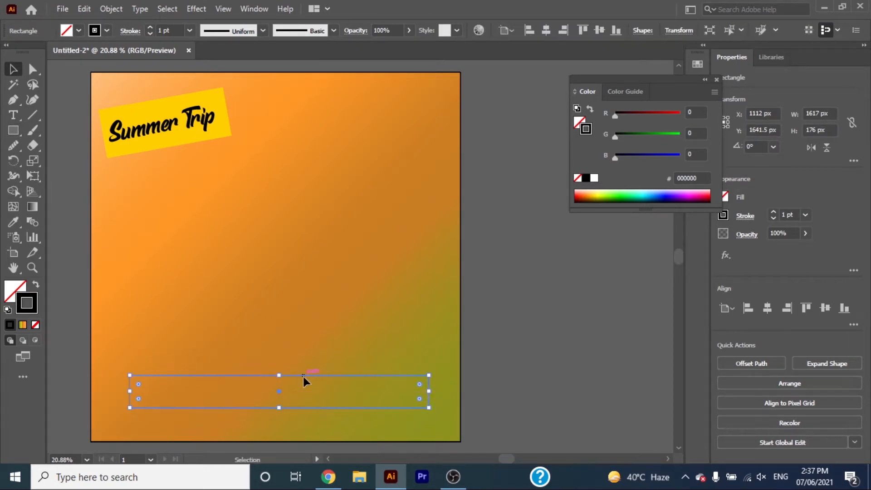
click(149, 27)
click(150, 28)
click(150, 27)
click(545, 301)
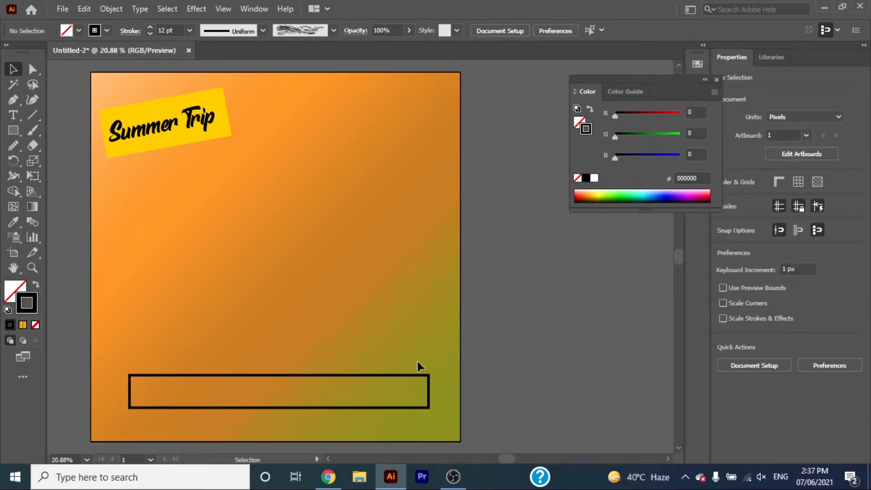
Change the rectangle's stroke color to dark green #4B7C05.
click(373, 378)
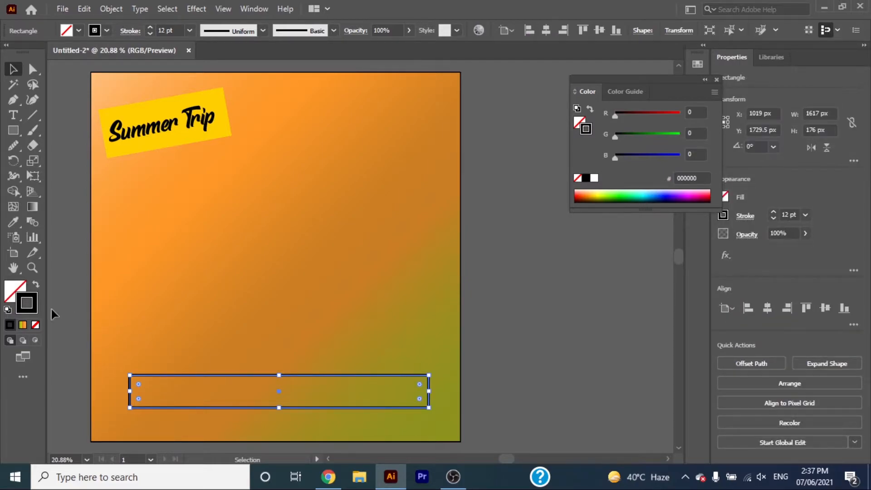
double_click(37, 306)
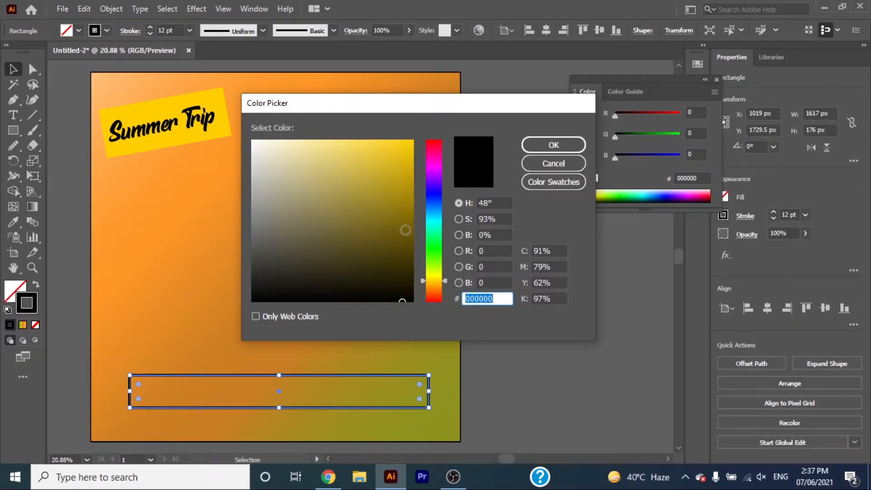
click(405, 230)
drag(428, 280, 406, 223)
click(407, 238)
click(553, 144)
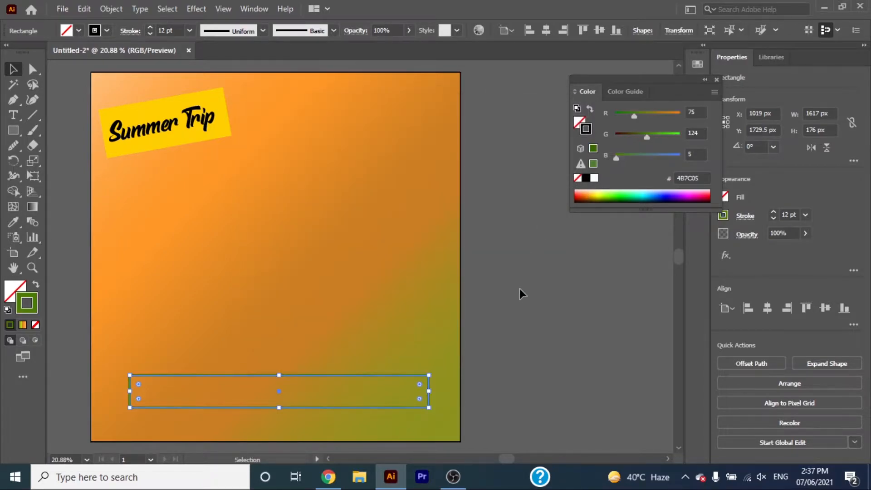
click(519, 288)
Enlarge the green rectangle to about 1847 by 201 px and shift it slightly further down the poster.
drag(317, 377, 314, 380)
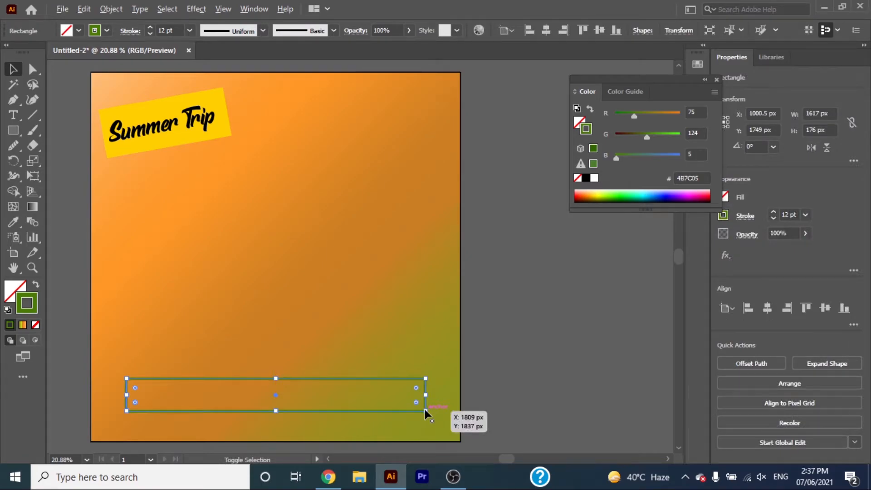
drag(423, 409, 447, 417)
click(471, 404)
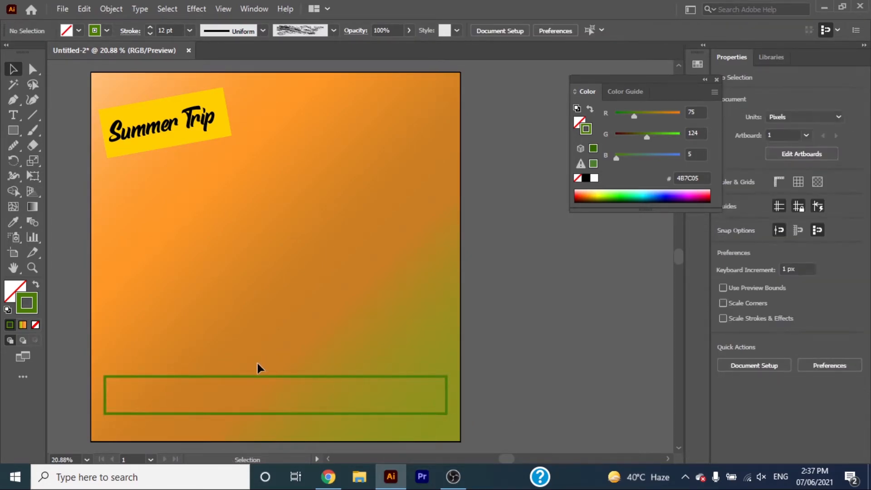
drag(263, 376, 268, 382)
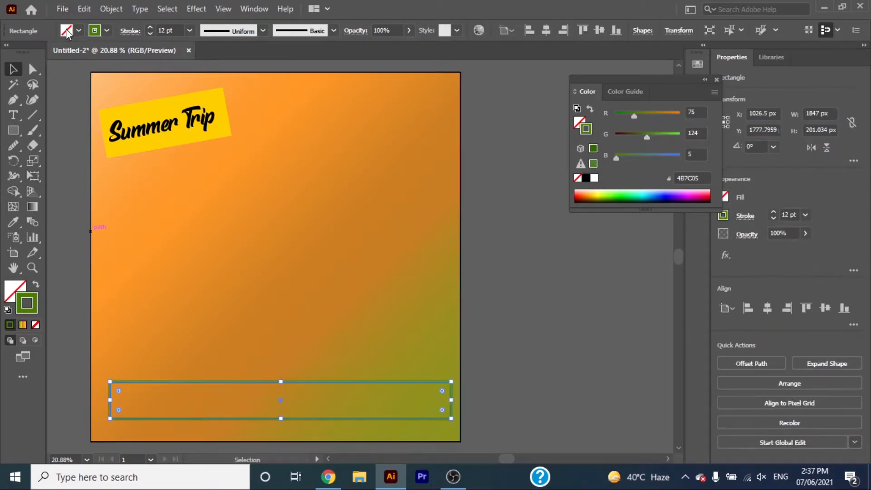
Place the linked palm image "unnamed" about 1124 px square beneath the title banner, shifting the banner slightly up.
click(62, 9)
click(132, 240)
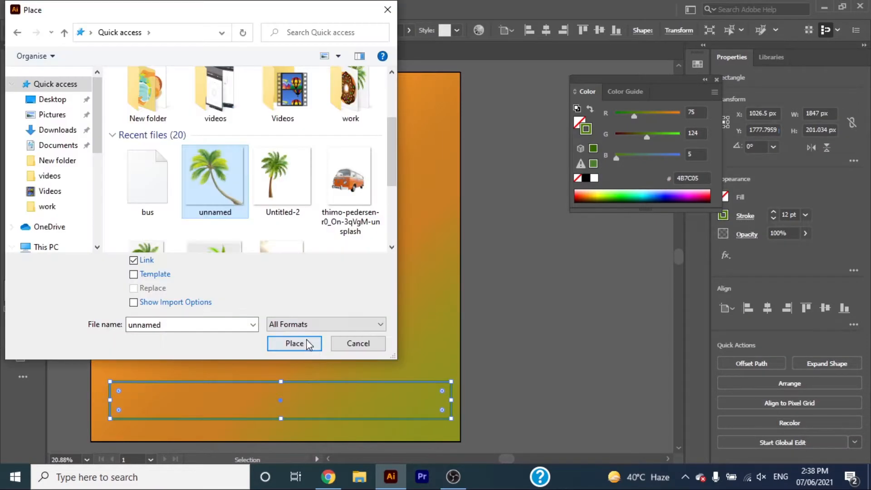
click(306, 347)
click(145, 190)
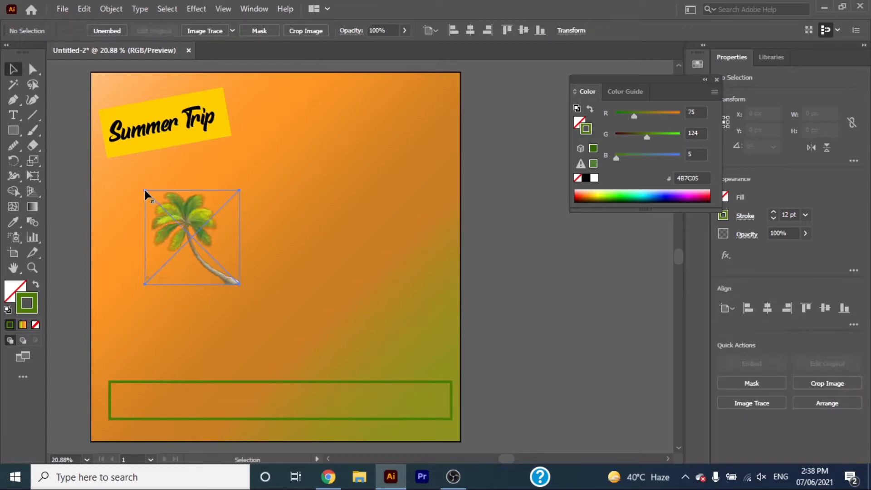
drag(239, 284, 323, 339)
drag(175, 125, 173, 120)
Create a mirrored copy of the palm tree by reflecting it across the vertical axis.
click(178, 207)
right_click(178, 206)
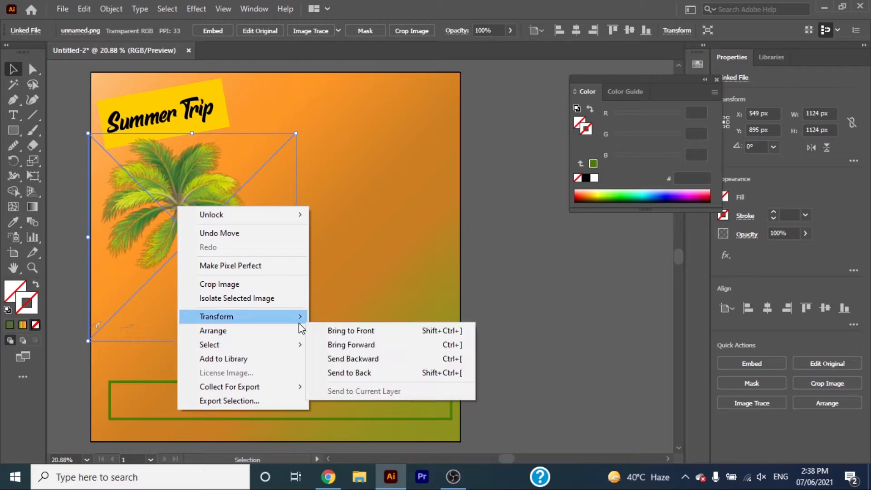
mouse_move(300, 318)
click(352, 363)
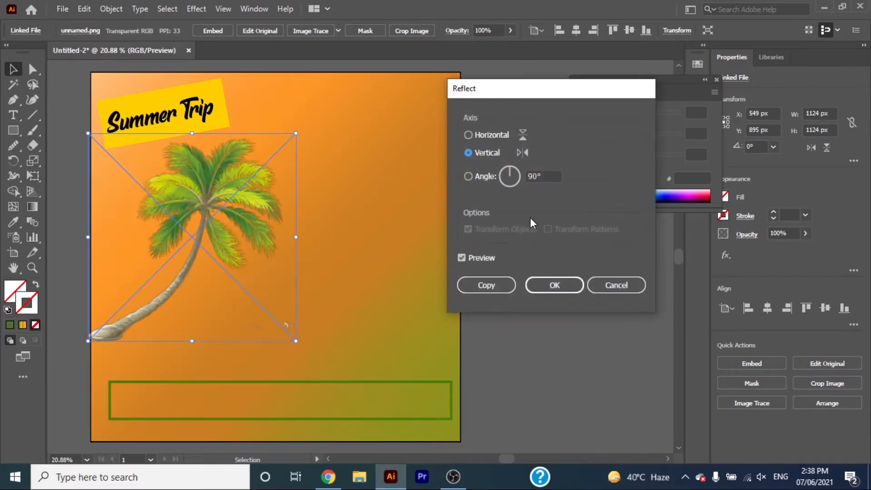
click(491, 287)
Move the mirrored palm to the poster's right side and enlarge it so its trunk crosses the first palm's.
drag(219, 220, 387, 175)
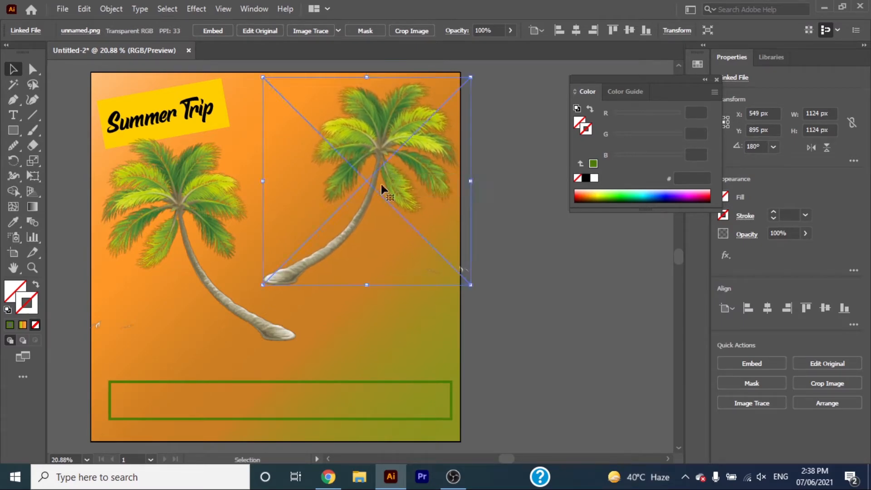
drag(263, 285, 204, 347)
drag(387, 197, 398, 180)
click(537, 235)
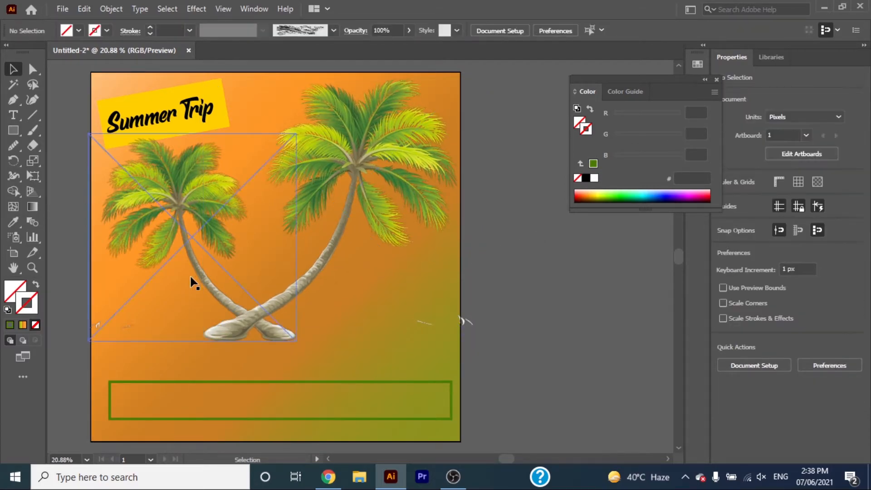
Place the orange camper van image on the poster as a linked file.
click(62, 9)
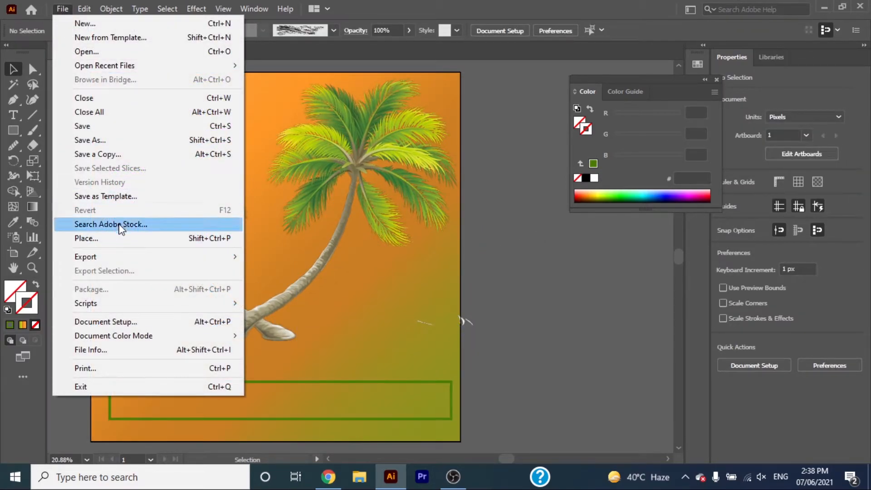
click(124, 240)
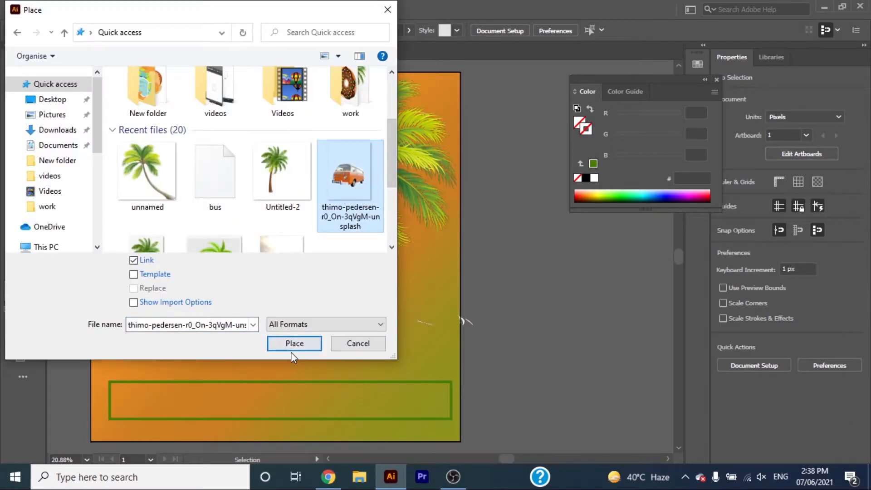
click(290, 342)
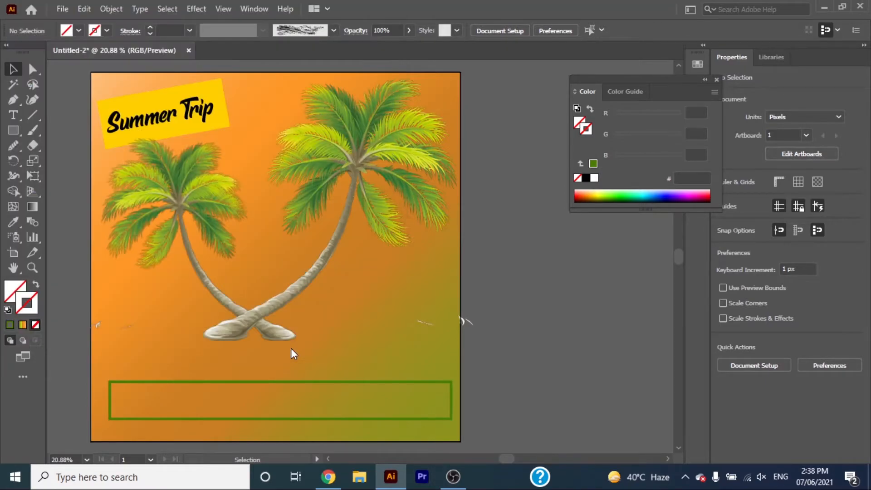
click(219, 192)
Scale the van image down to about 1374 by 1832 px and position it in front of the palm trunks.
click(32, 268)
drag(374, 313, 128, 187)
click(14, 268)
drag(452, 422, 339, 216)
click(14, 70)
drag(416, 362, 349, 293)
drag(294, 195, 291, 194)
click(267, 248)
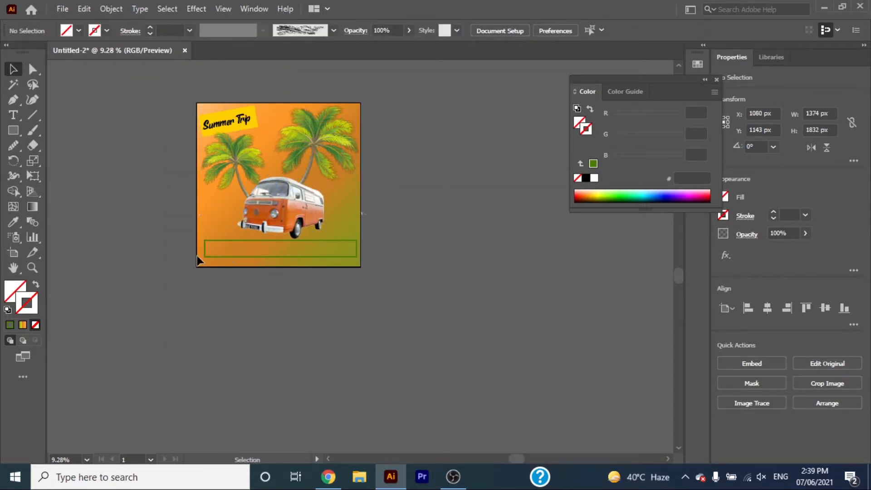
Delete the green rectangle beneath the van.
click(32, 269)
drag(324, 154, 455, 215)
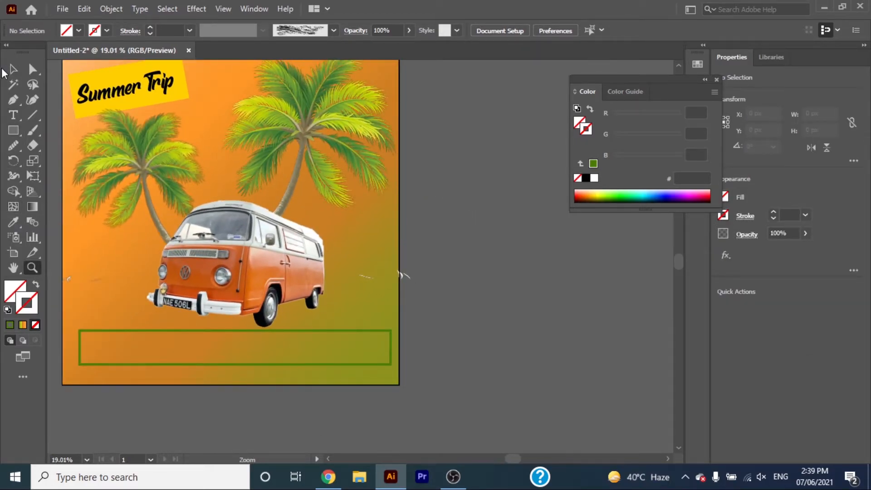
click(18, 272)
drag(116, 284, 156, 304)
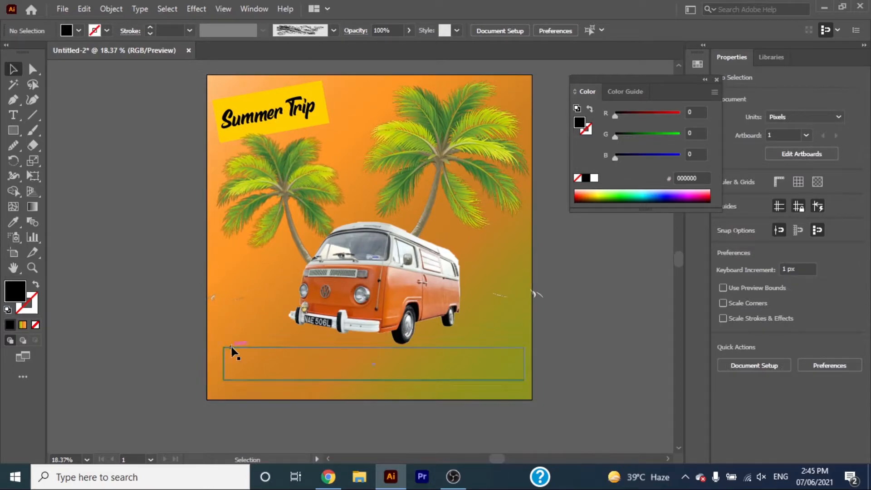
click(231, 345)
key(Delete)
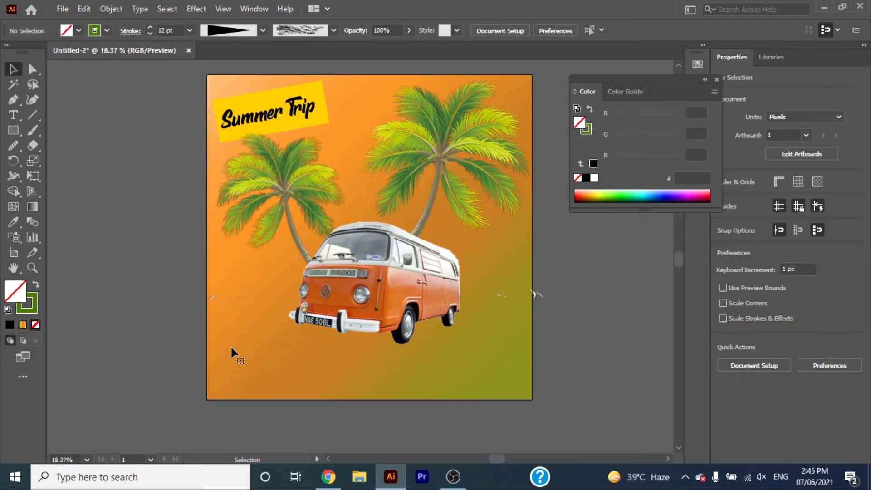
Draw a new unfilled rectangle about 1894 by 250 px with a 1 pt green stroke beneath the van.
click(13, 130)
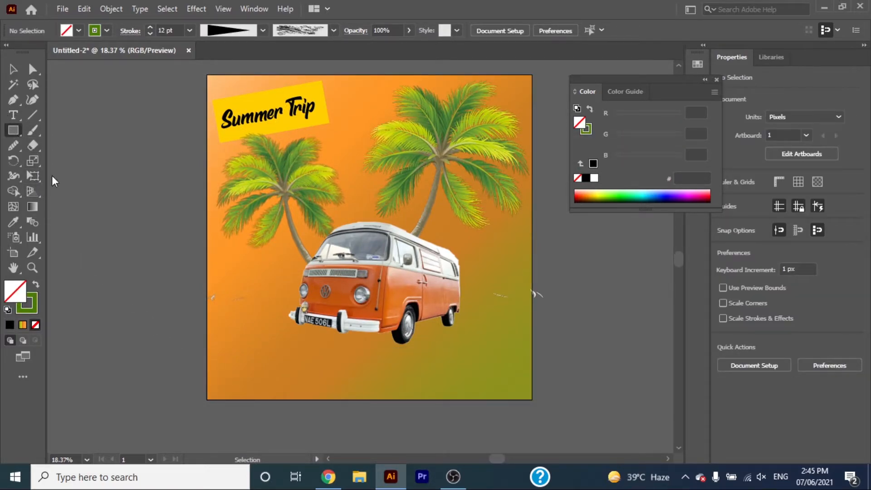
drag(221, 346, 516, 385)
drag(523, 385, 525, 385)
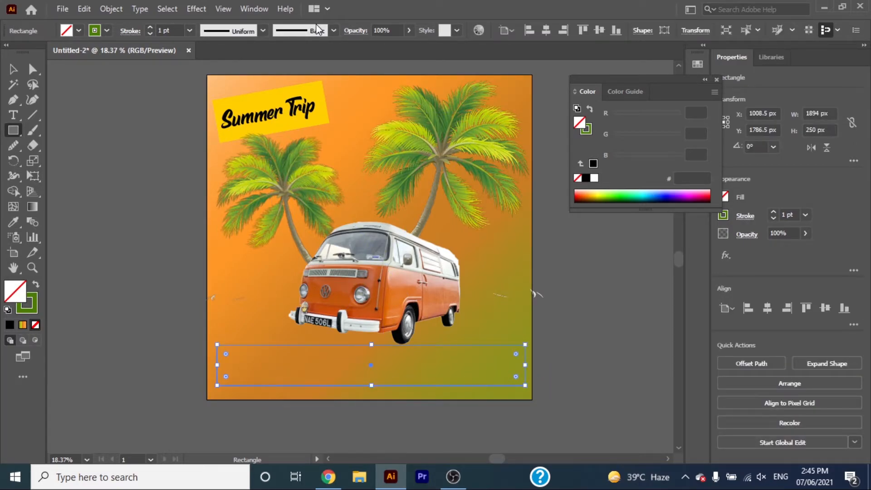
Apply the rough scribbled charcoal-like brush to the new rectangle's stroke and move the frame slightly down.
click(334, 30)
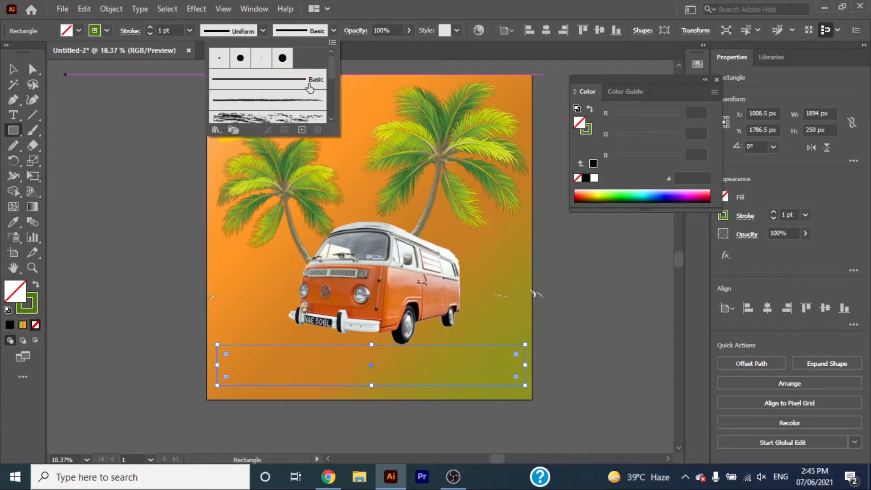
click(302, 122)
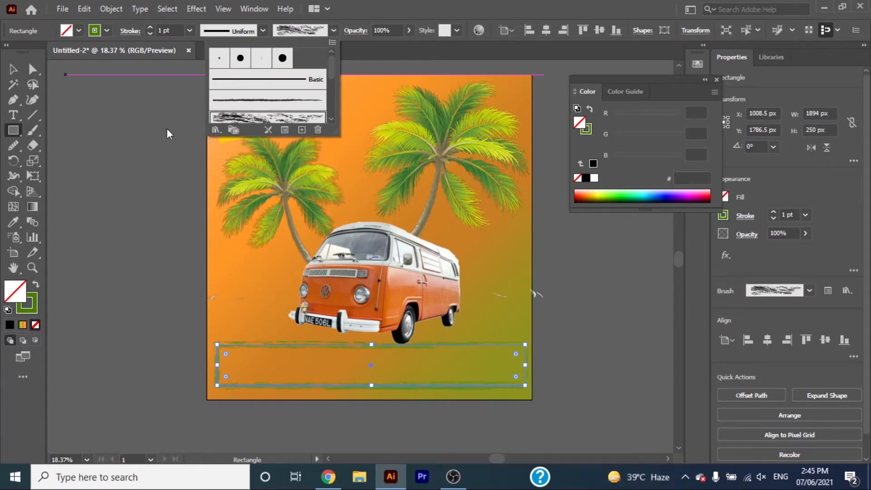
click(15, 73)
click(99, 176)
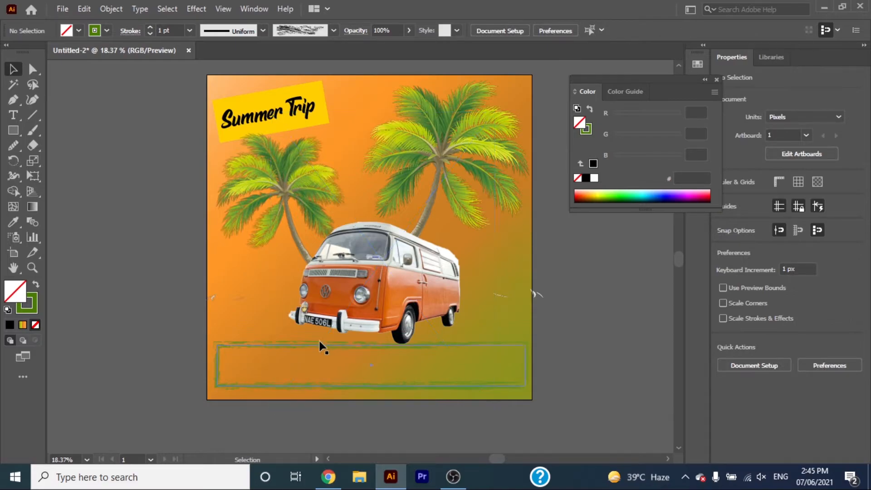
drag(262, 342, 262, 345)
Add a line of placeholder text at the left end of the brushed frame and scale it to about 116.5 pt.
key(z)
drag(356, 430, 448, 422)
click(13, 114)
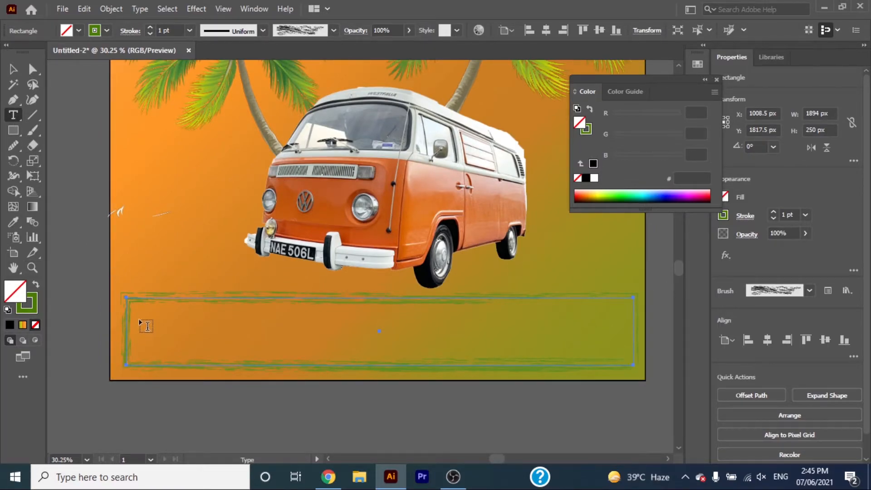
click(138, 315)
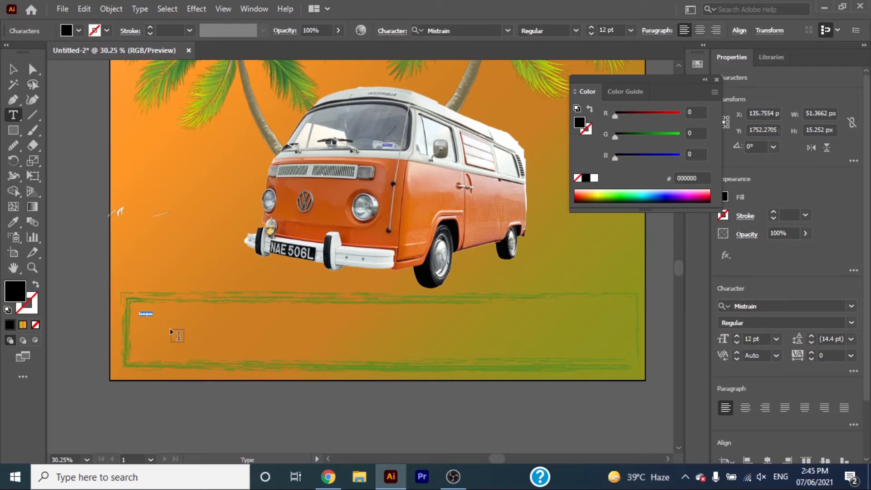
key(Escape)
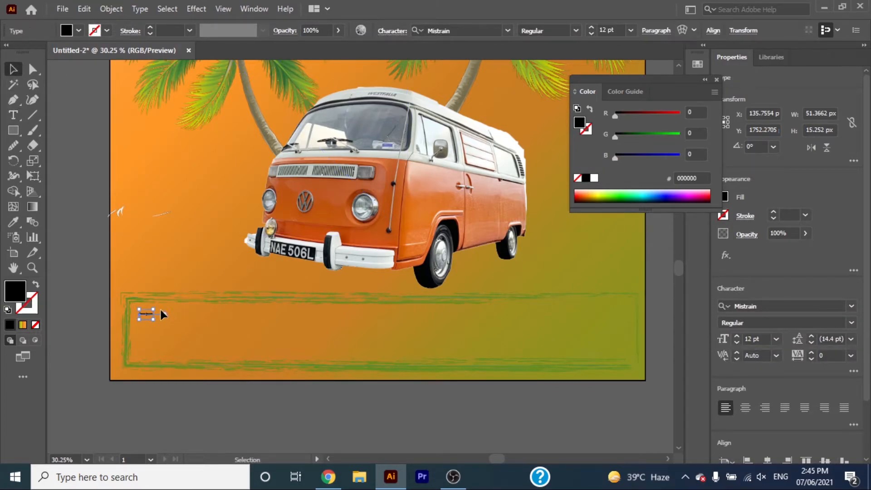
drag(154, 319, 497, 409)
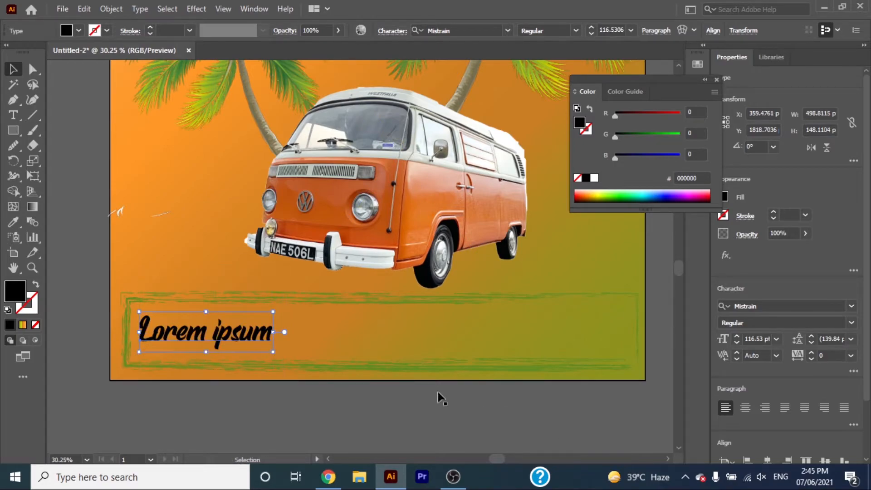
Replace the placeholder text in the frame with "Sunday , 2 july".
double_click(261, 334)
key(BackSpace)
key(BackSpace)
key(BackSpace)
key(BackSpace)
key(BackSpace)
key(BackSpace)
key(BackSpace)
key(BackSpace)
key(BackSpace)
key(BackSpace)
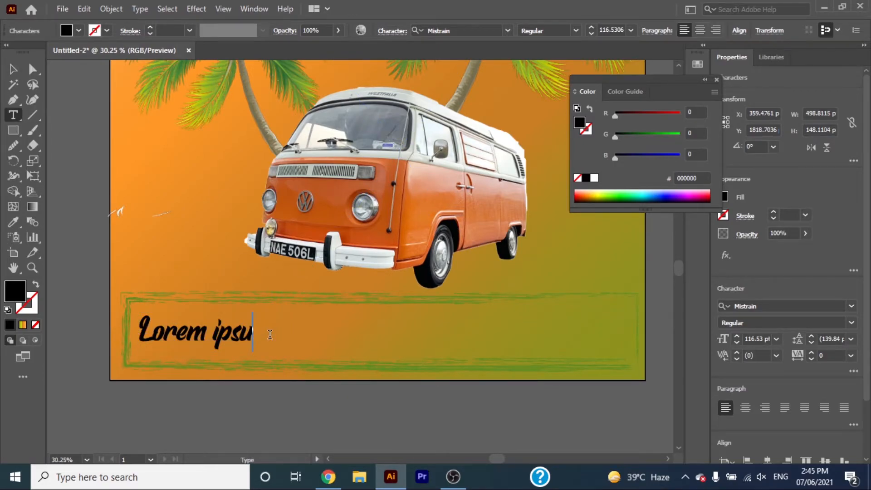
key(BackSpace)
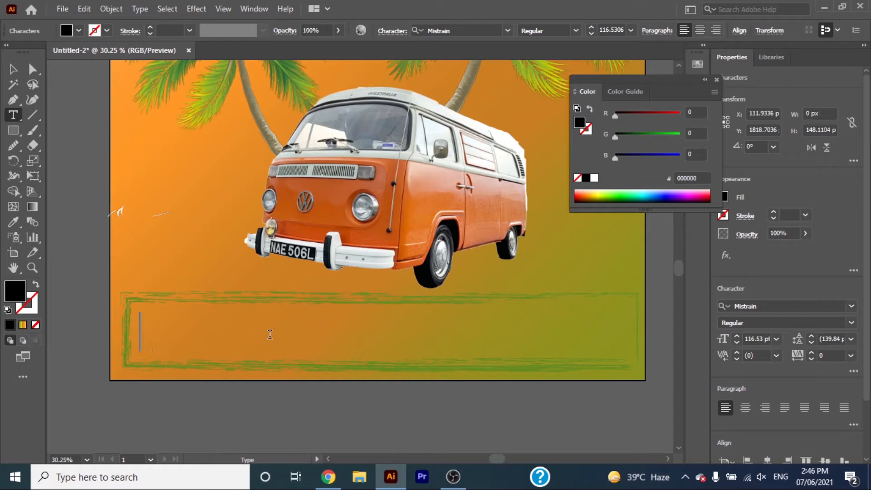
text(Su)
key(BackSpace)
text(unday )
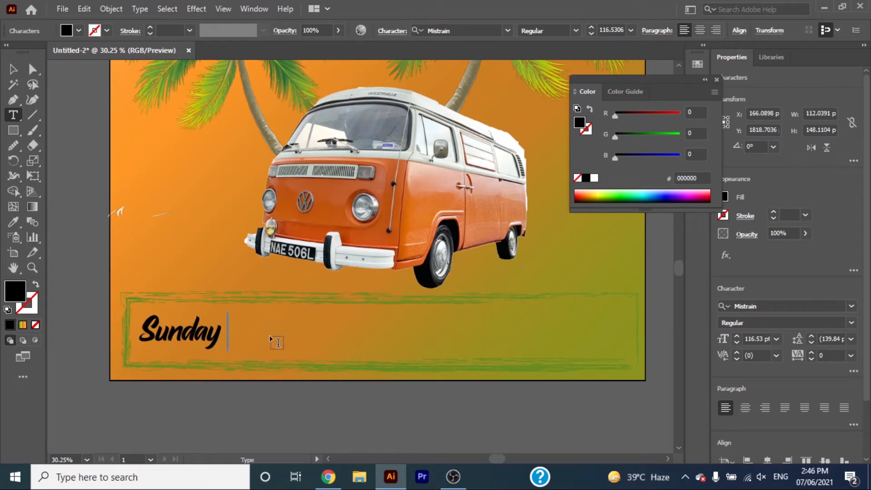
text(, 2 july)
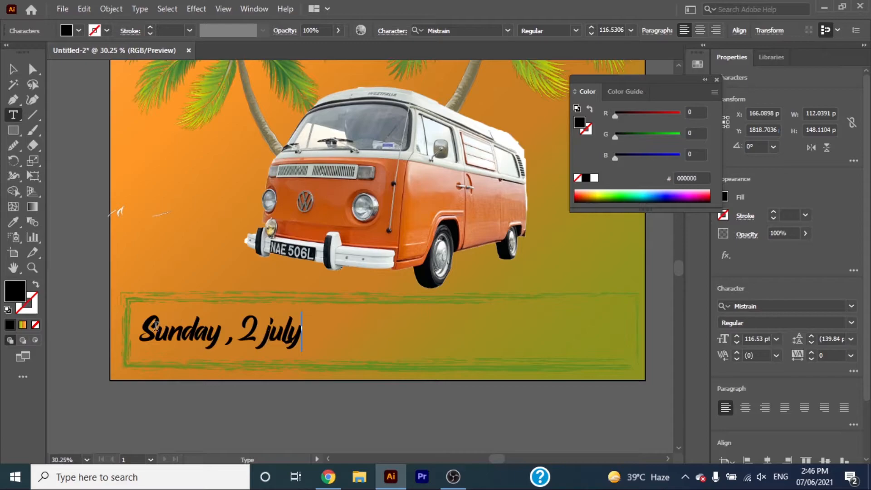
Recolor the date text in the brushed frame to off-white F9F9F7.
drag(146, 328, 309, 336)
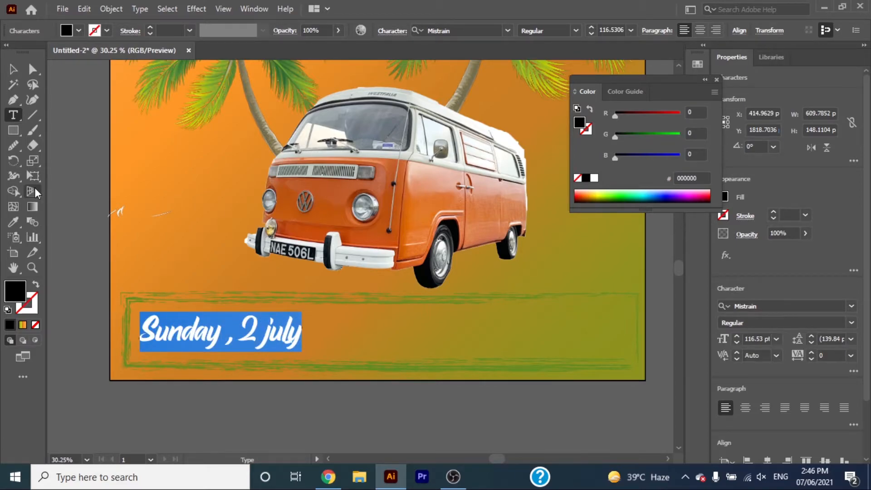
double_click(17, 291)
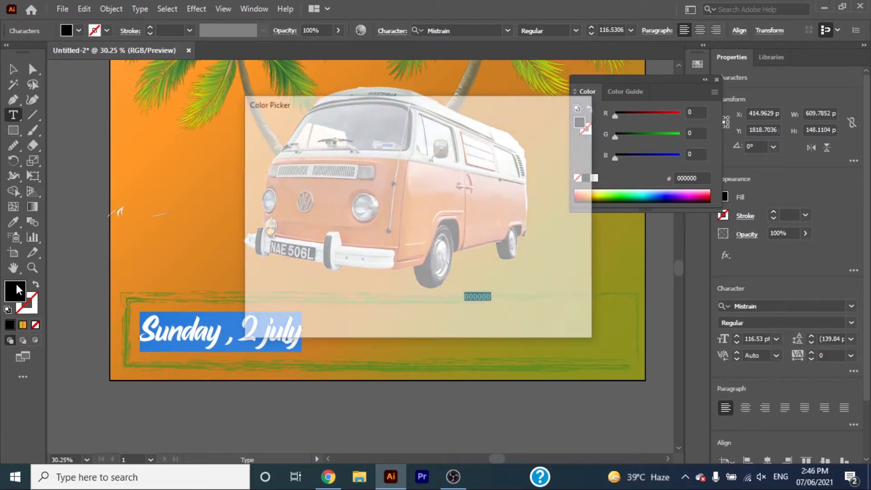
click(252, 144)
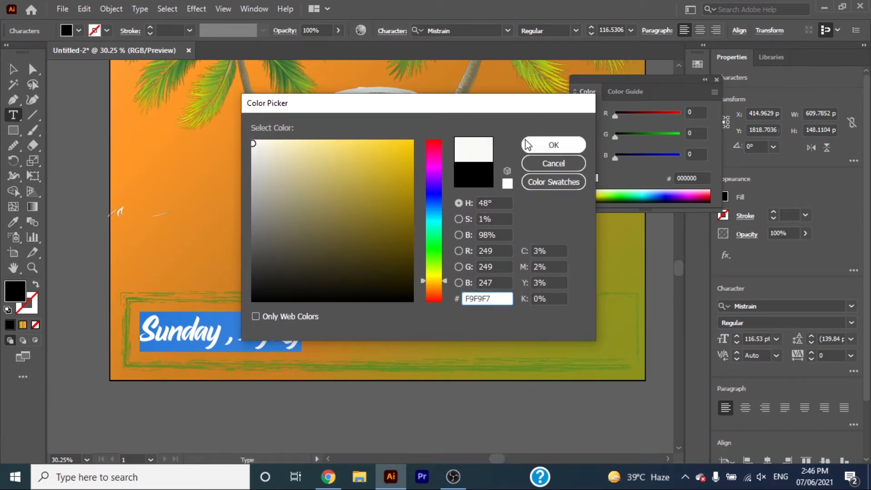
click(543, 146)
click(14, 69)
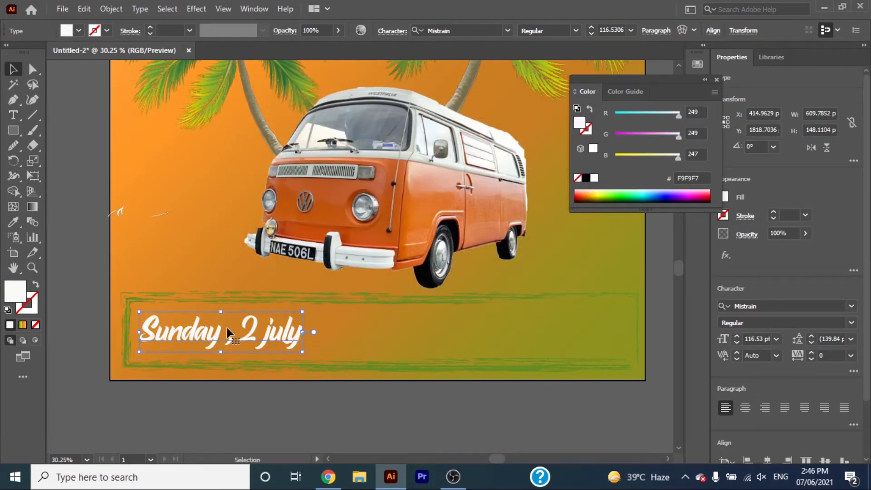
Move the date text up to the upper-left corner of the green brushed frame.
click(260, 401)
click(273, 336)
drag(272, 335, 265, 313)
Add the text "AtLorem ipsum" beneath the date inside the green frame, scaled to about 58.8 pt.
click(13, 115)
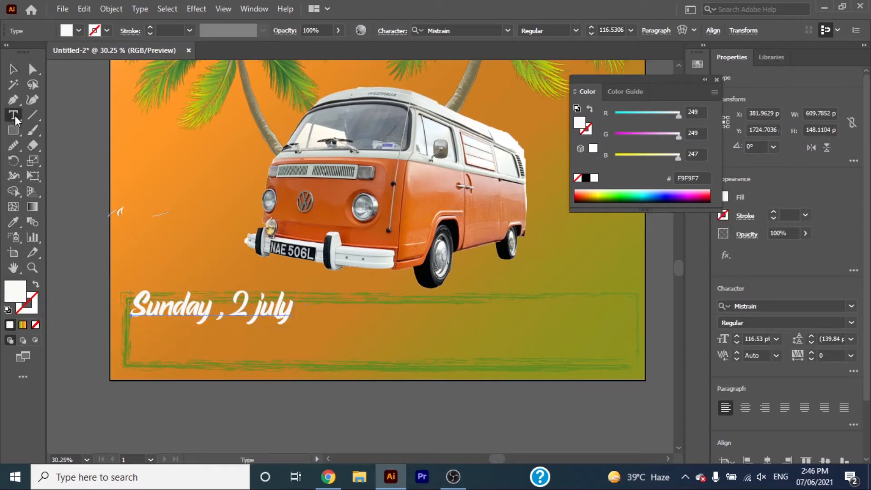
click(138, 347)
key(Escape)
drag(152, 347, 173, 341)
double_click(173, 342)
text(AtLorem ipsum)
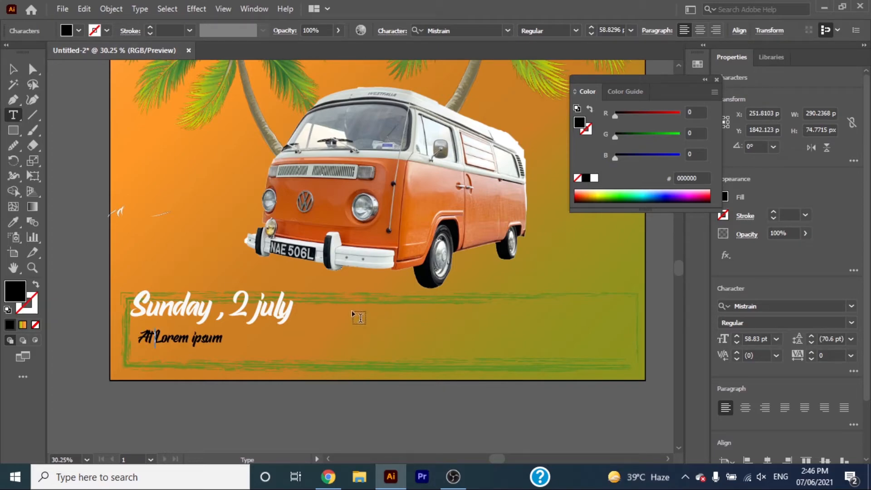
Draw an unfilled rectangle about 1132 by 251 px with a 1 pt black stroke over the right part of the green frame.
click(16, 135)
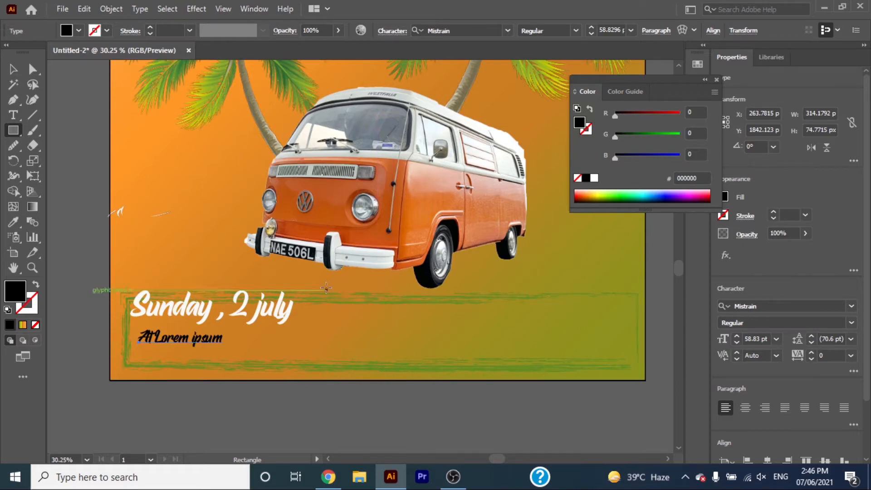
drag(320, 280, 624, 347)
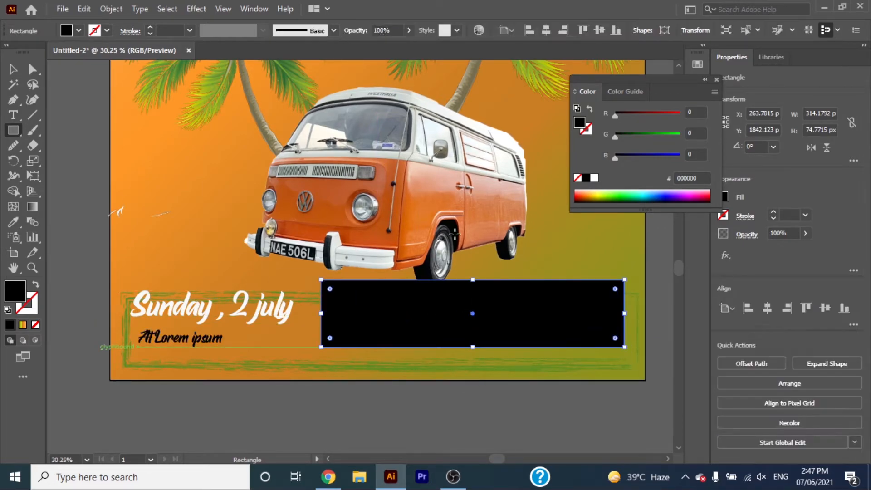
click(36, 285)
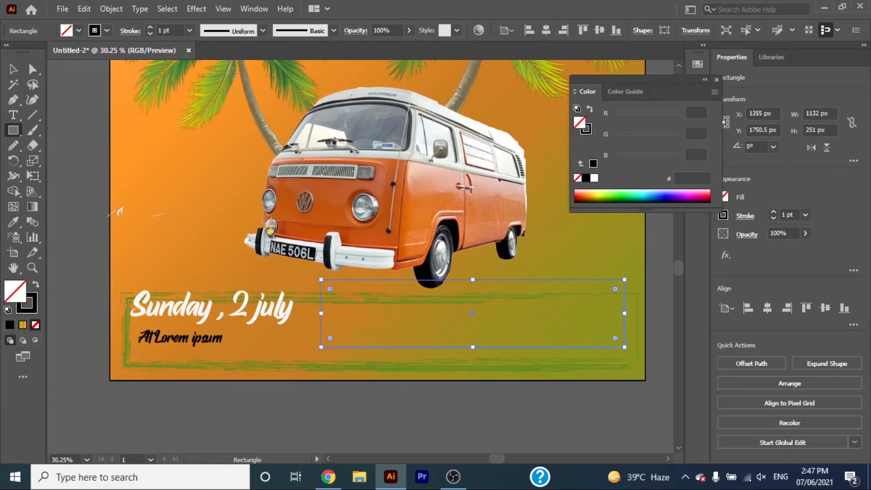
Apply the dense rough charcoal brush to the new rectangle's stroke.
click(333, 31)
drag(333, 67, 331, 74)
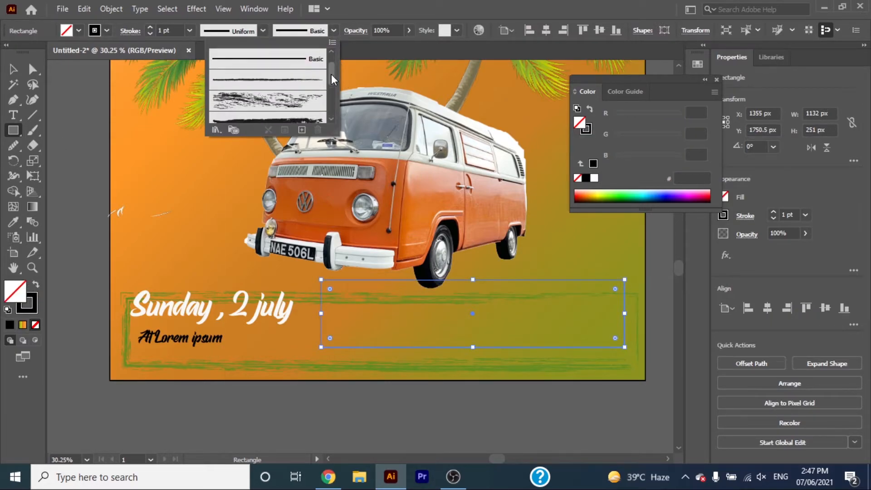
click(298, 119)
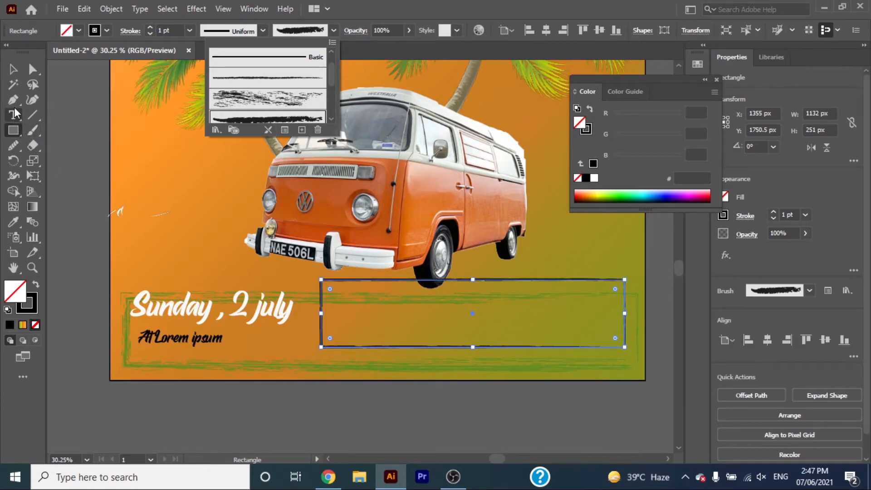
click(333, 30)
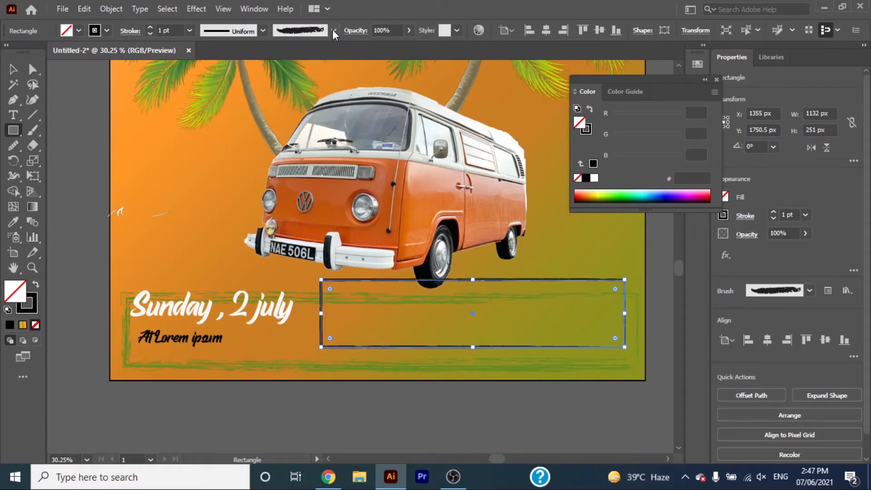
Change the new rectangle's stroke color to yellow FCCC00.
double_click(33, 307)
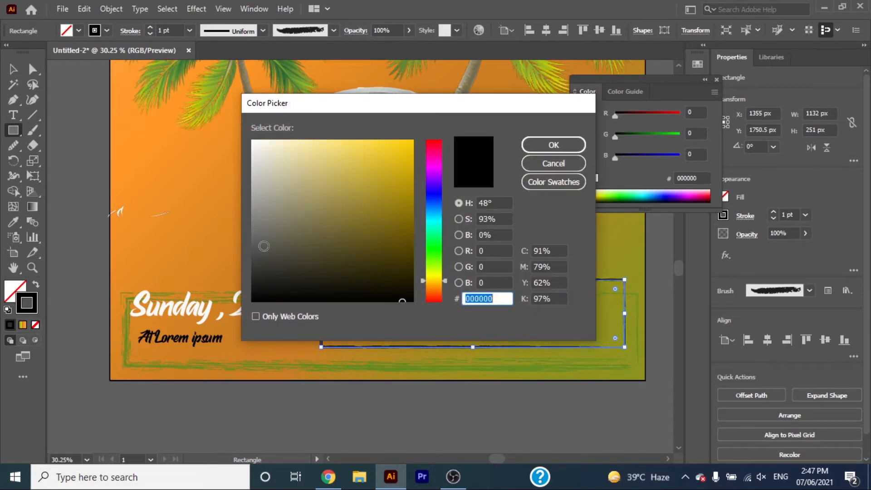
drag(407, 141, 414, 141)
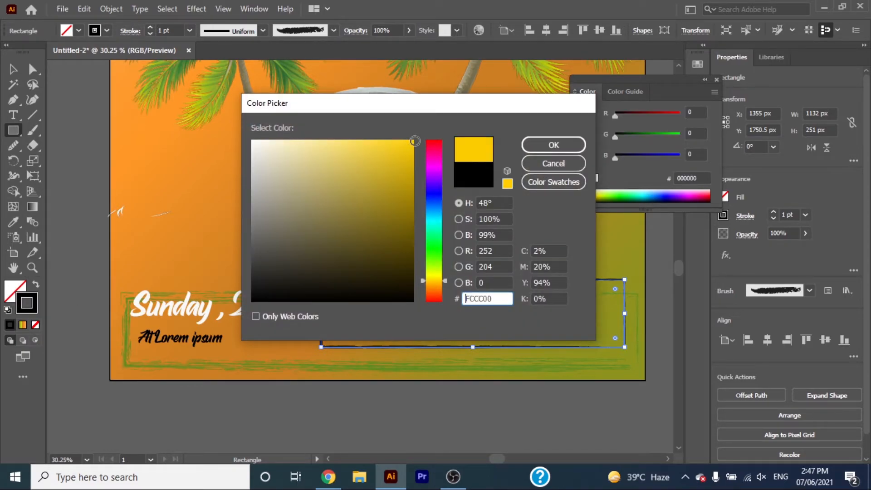
click(570, 144)
Apply the rough scribbled charcoal brush to the yellow rectangle's stroke and deselect it.
key(v)
click(333, 30)
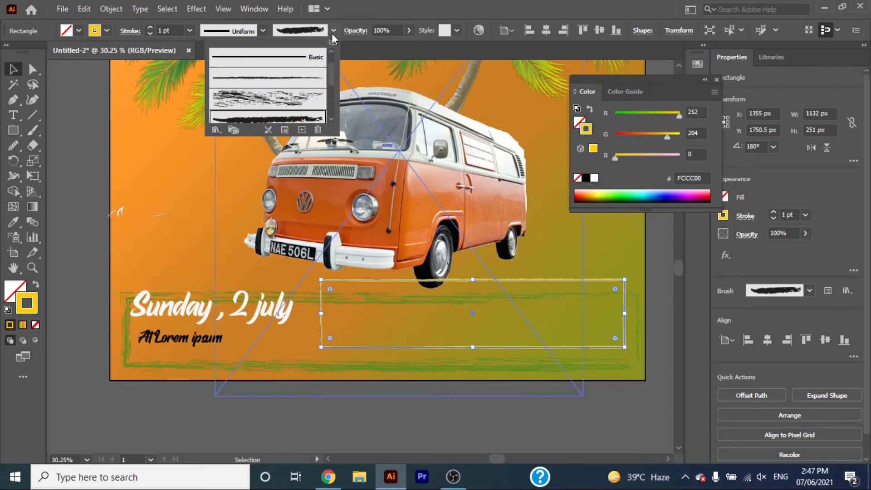
click(310, 105)
click(183, 428)
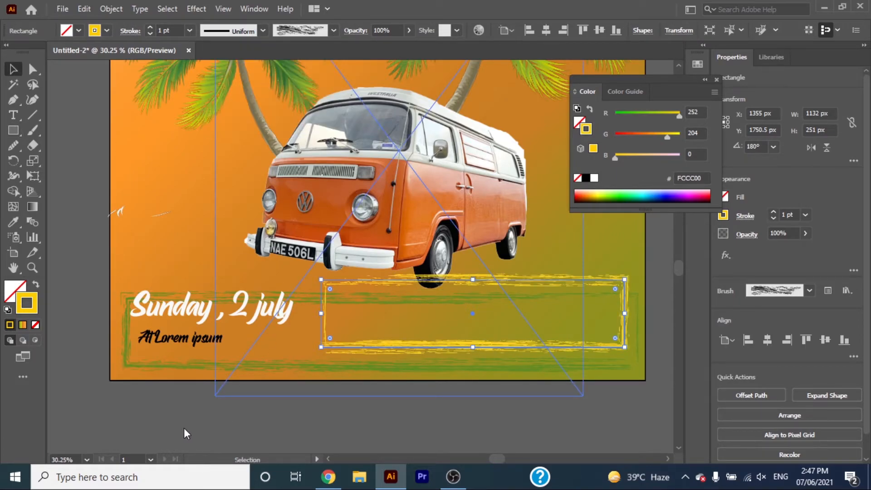
click(184, 429)
Add the text "More Details here" inside the left end of the yellow brushed frame.
key(t)
click(339, 315)
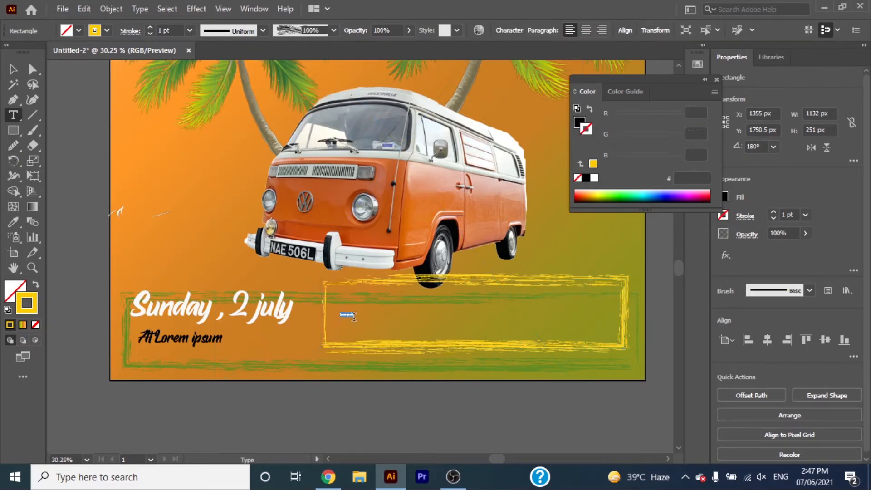
text(M)
key(ctrl+space)
drag(414, 323, 539, 369)
drag(448, 263, 277, 262)
click(14, 114)
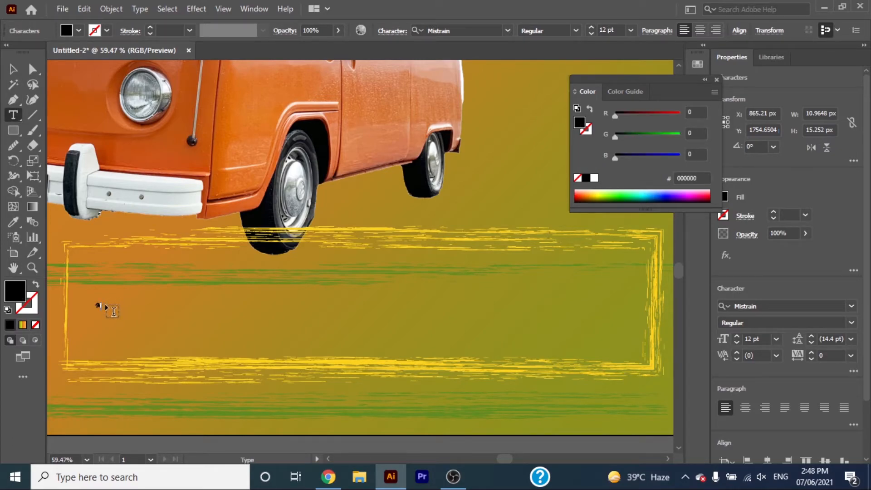
text(ake D)
Scale the "More Details here" text to about 56.3 pt and move it to the yellow frame's upper-left corner.
click(13, 69)
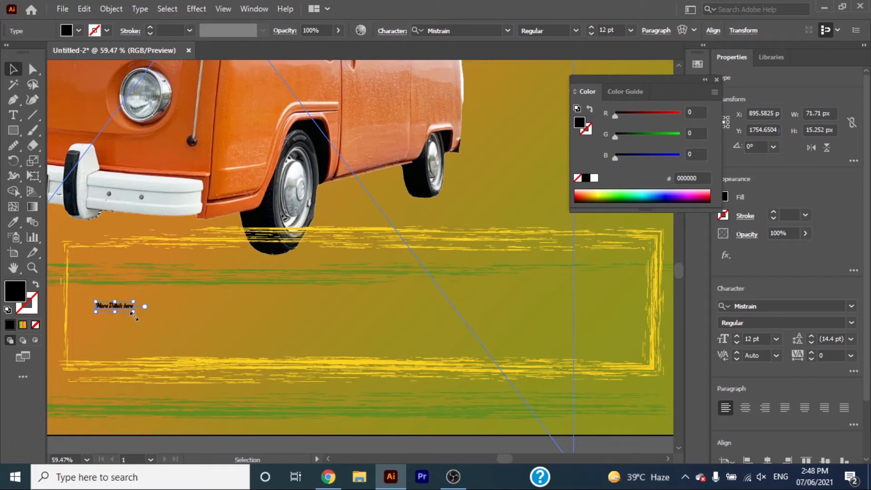
drag(132, 313, 273, 339)
drag(215, 331, 189, 283)
Add a "Mobile number" line beneath the details heading and scale it to about 33.8 pt.
key(t)
click(76, 312)
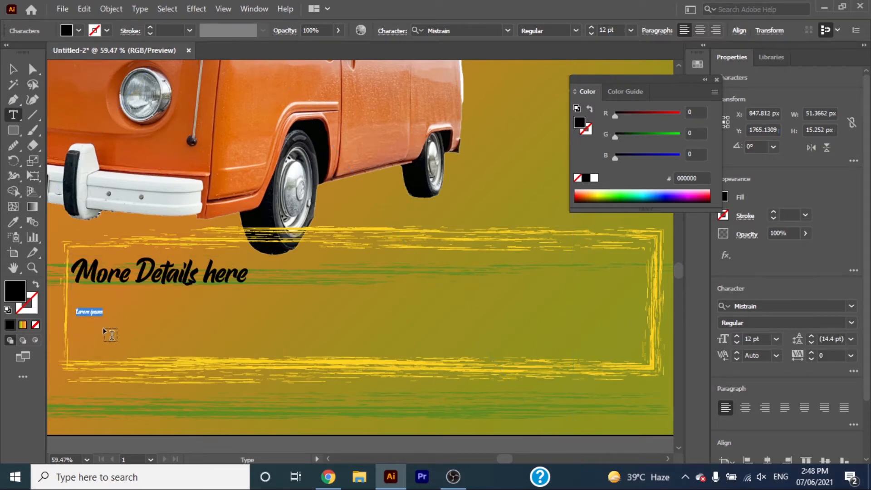
key(BackSpace)
text(Mobile number)
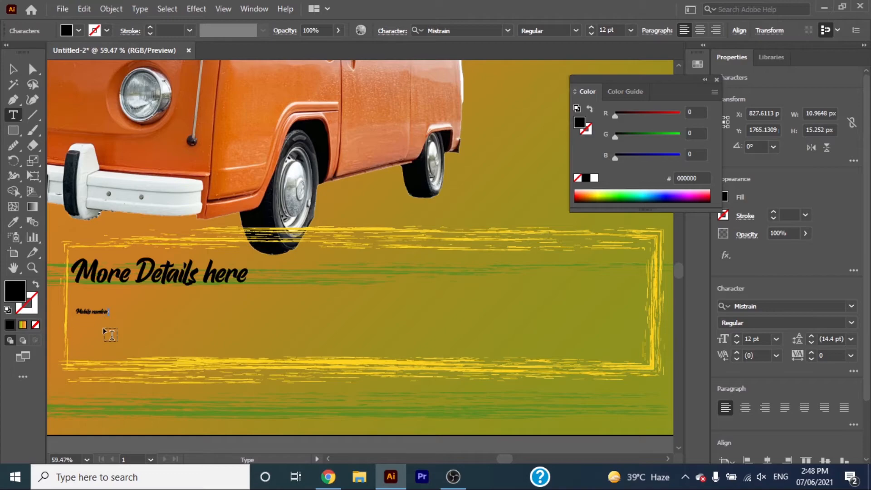
key(Escape)
drag(110, 314, 175, 334)
drag(150, 321, 147, 307)
key(t)
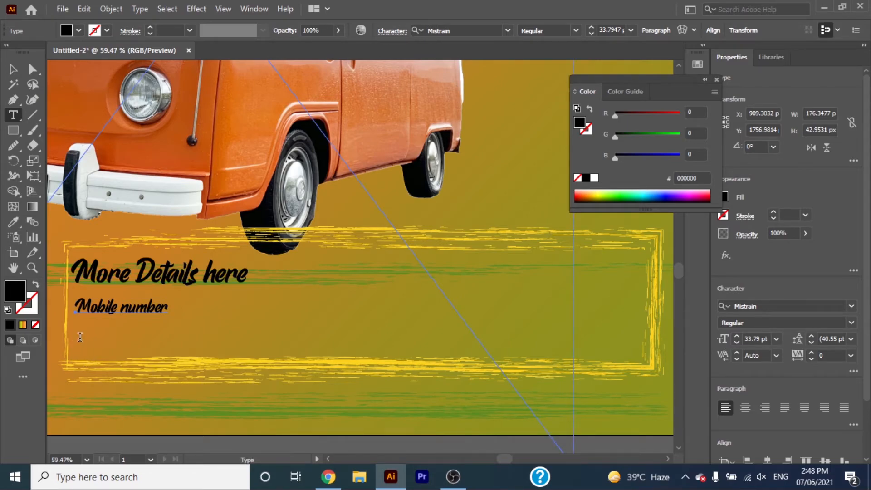
click(79, 337)
text(wwwwebsite)
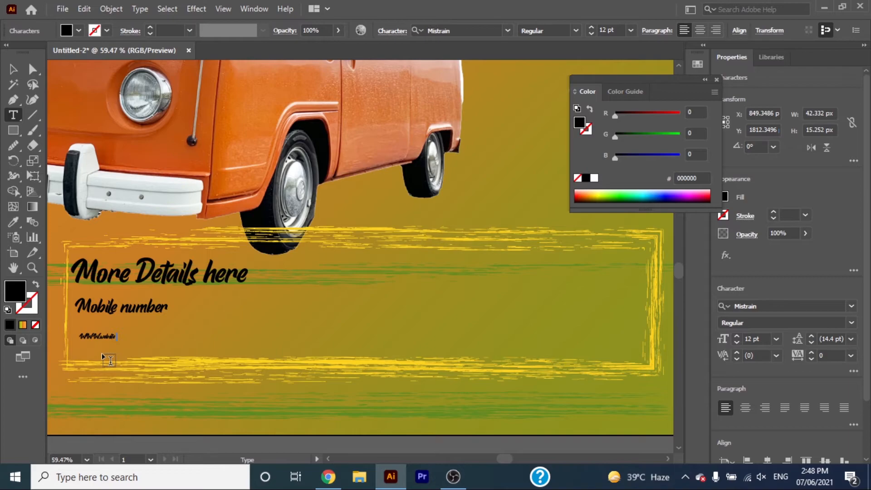
text(.website .com)
click(13, 73)
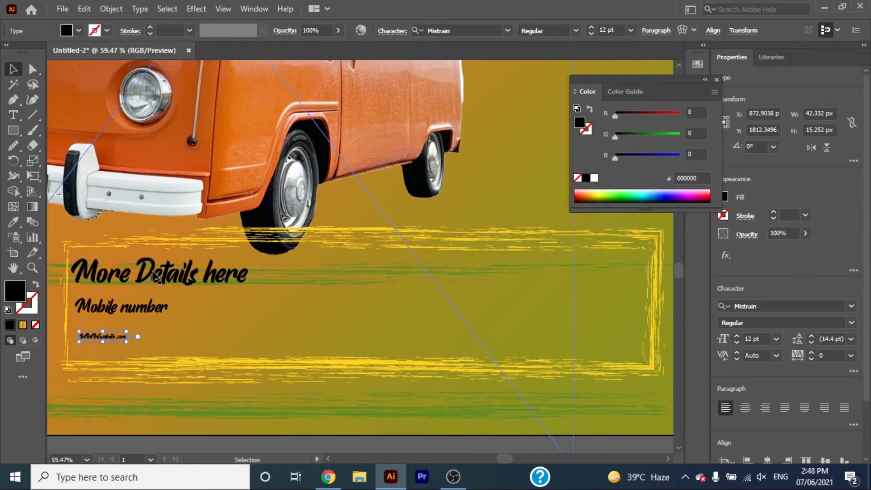
drag(129, 342, 170, 338)
Place four separate 36 pt "Lorem ipsum" placeholder texts in the right half of the yellow frame.
key(t)
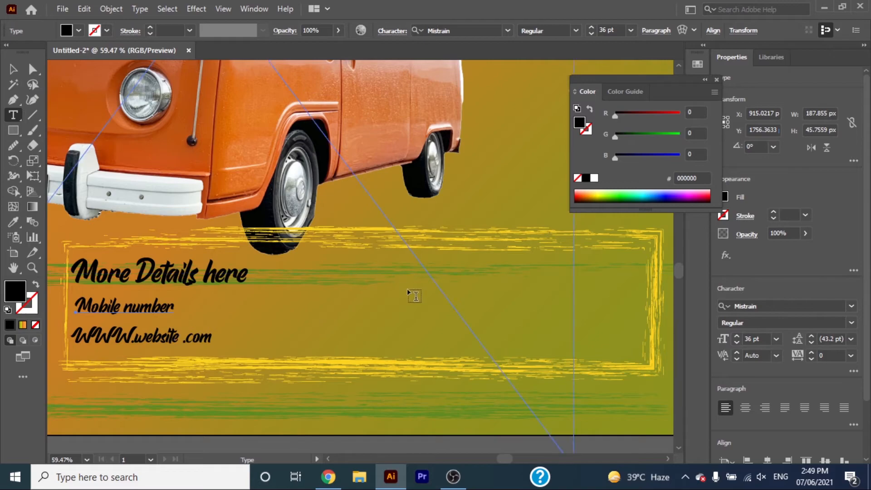
click(383, 270)
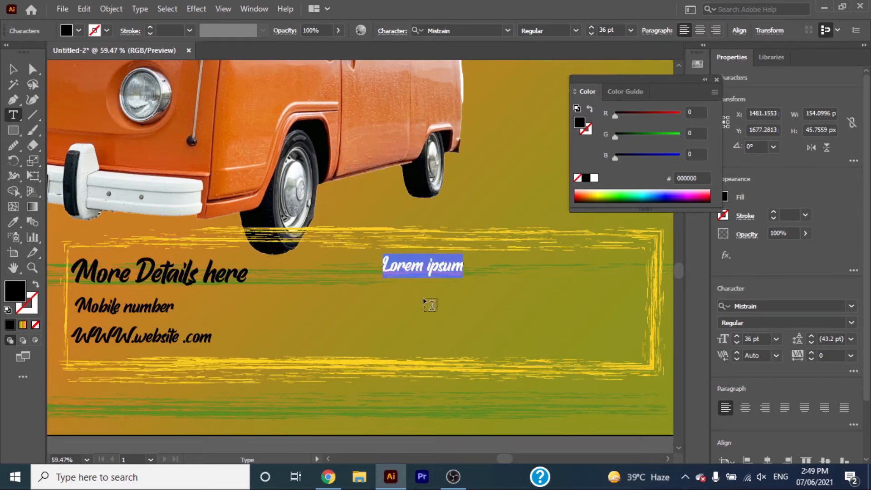
key(Escape)
click(469, 264)
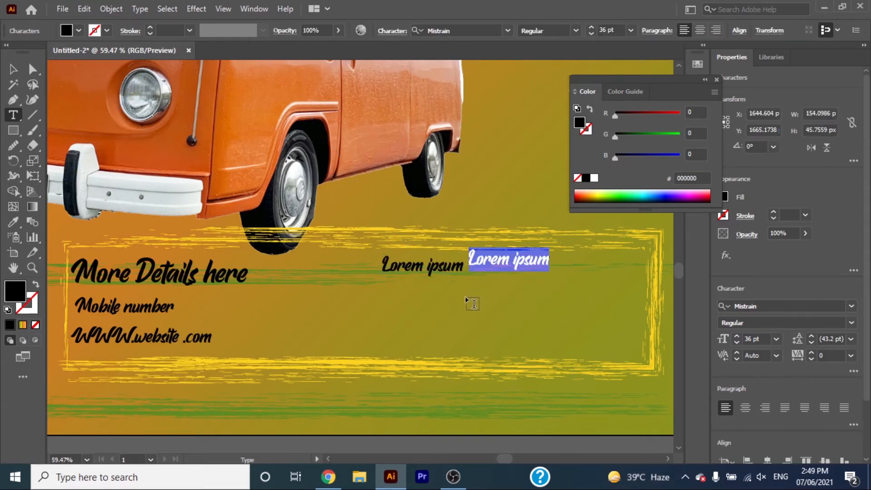
key(Escape)
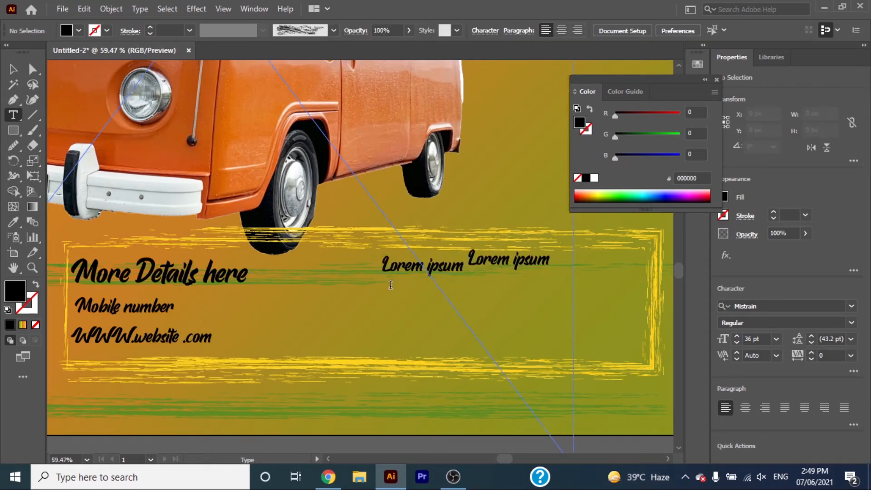
click(390, 285)
key(Escape)
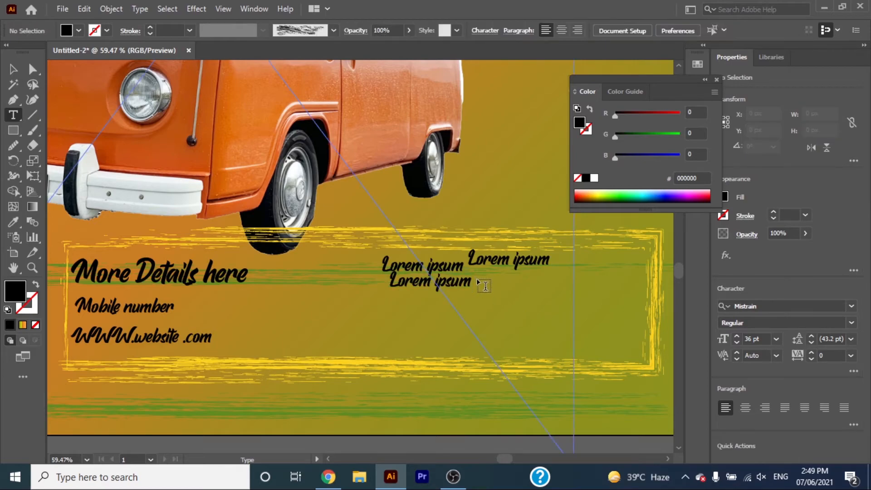
click(476, 279)
Arrange the four placeholder texts into two staggered rows in the lower-right part of the yellow frame.
click(13, 69)
drag(424, 288, 429, 352)
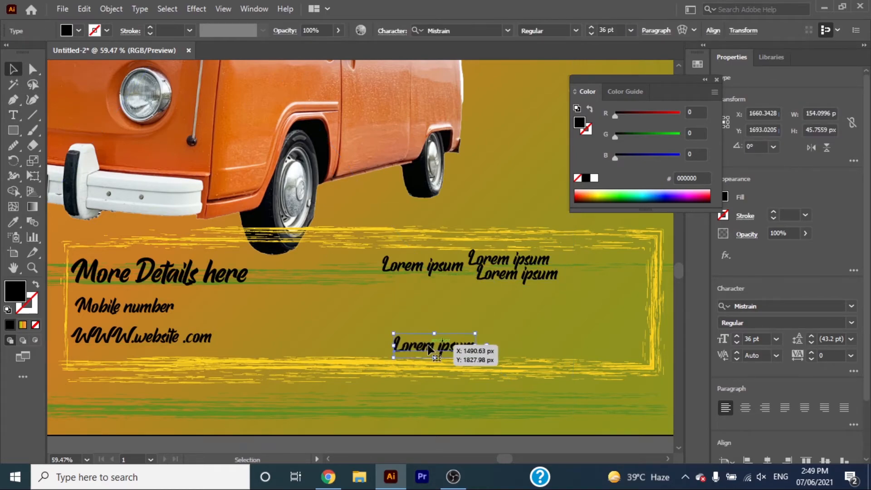
drag(512, 285, 514, 353)
drag(513, 263, 583, 335)
drag(413, 265, 498, 329)
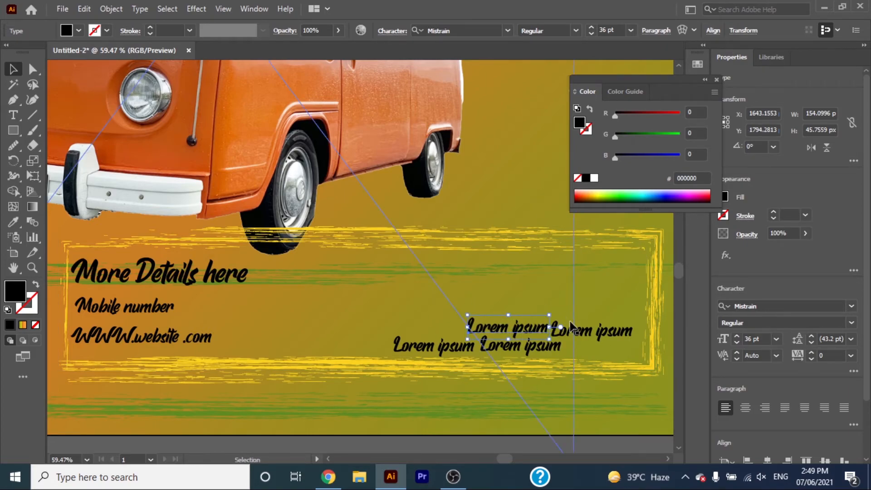
drag(589, 331, 589, 327)
Recolor the "More Details here" text to white FFFFFF.
key(z)
drag(480, 345, 432, 315)
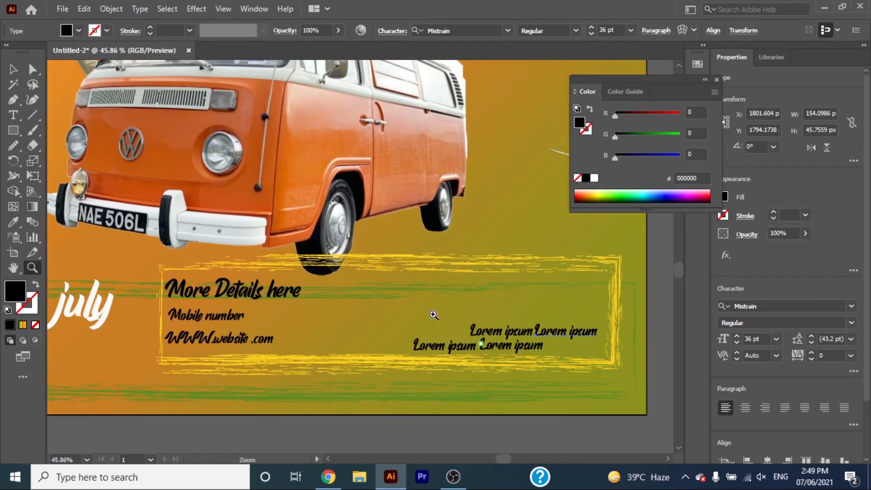
click(13, 115)
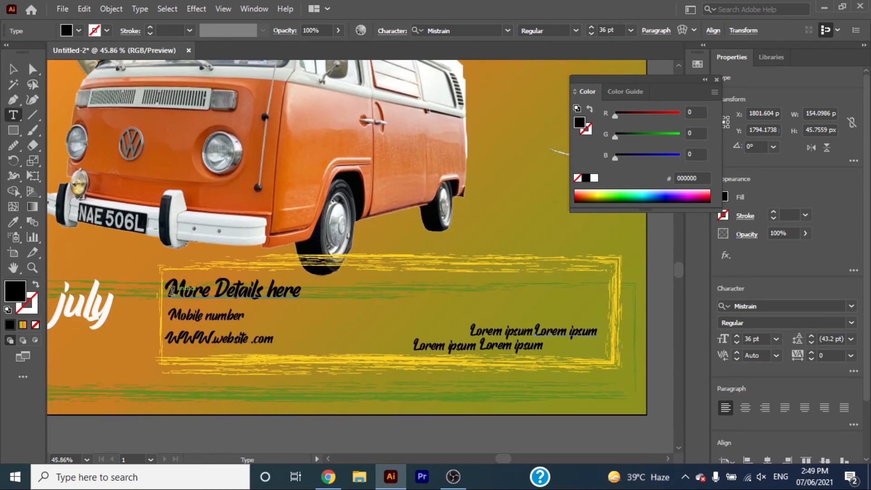
triple_click(193, 297)
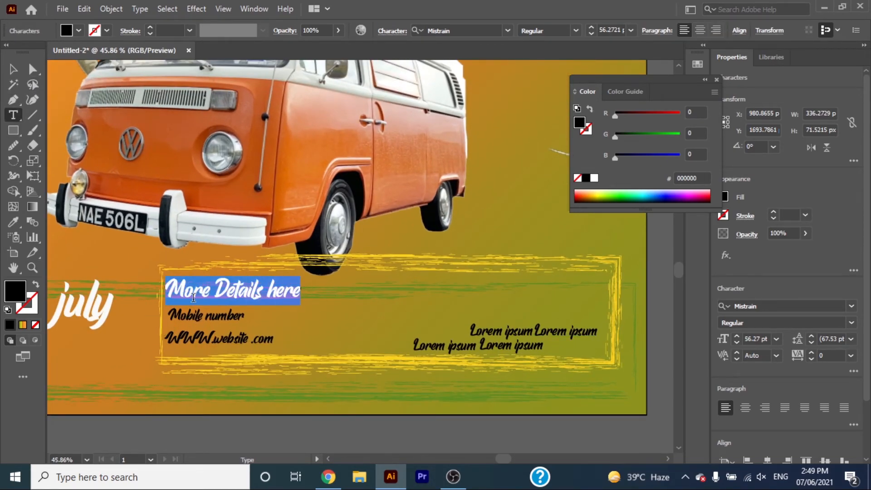
click(88, 32)
click(26, 52)
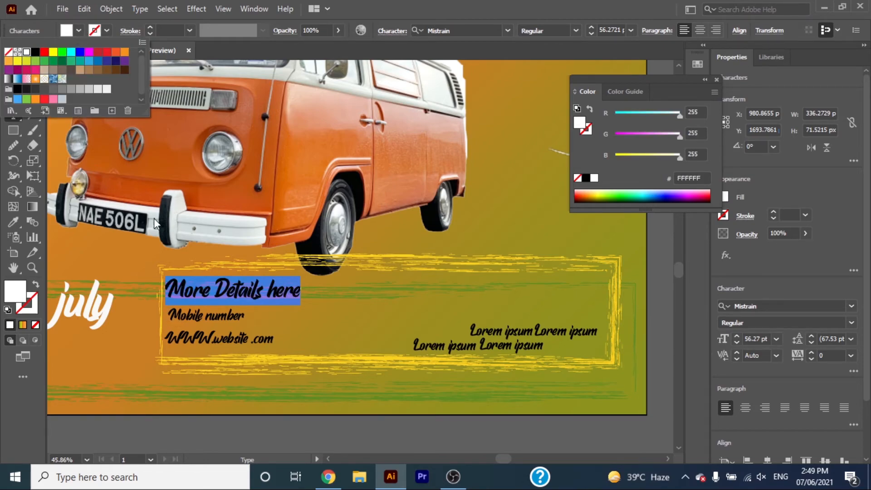
Recolor the mobile number line, the website line and the four "Lorem ipsum" placeholders in the yellow frame to white FFFFFF.
click(211, 417)
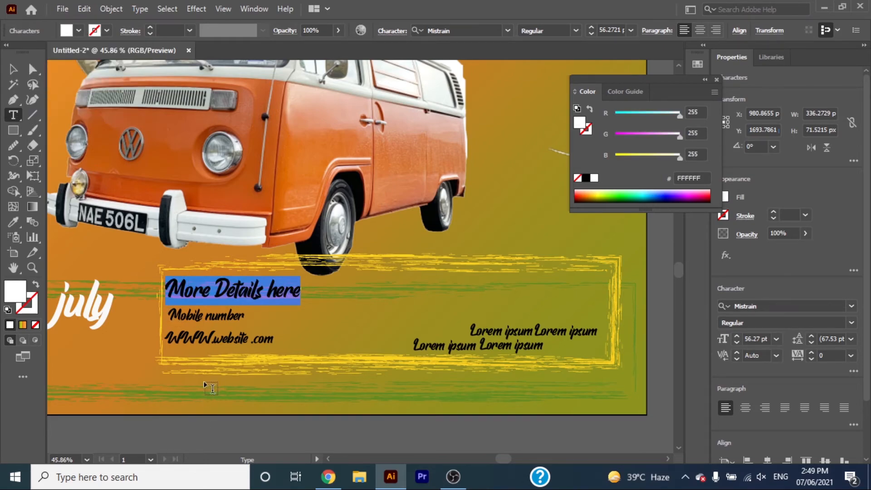
click(16, 70)
click(222, 318)
shift+click(227, 335)
shift+click(517, 334)
drag(517, 333, 454, 349)
click(79, 31)
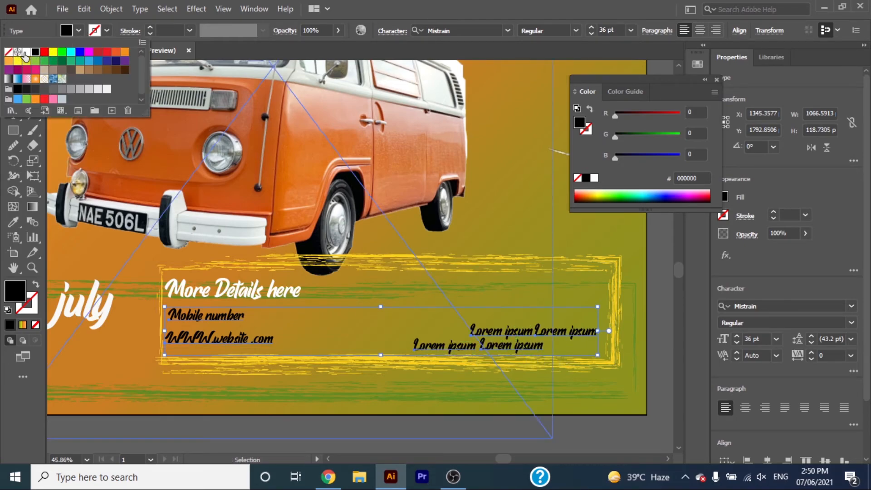
click(26, 52)
click(601, 440)
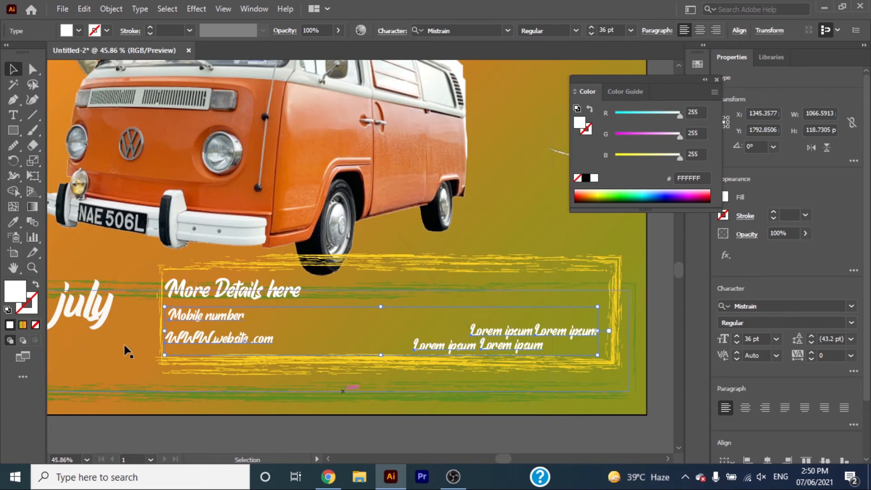
Recolor the "At Lorem ipsum" line beneath the date in the green frame to white.
click(14, 268)
drag(192, 326, 565, 359)
click(13, 69)
click(208, 335)
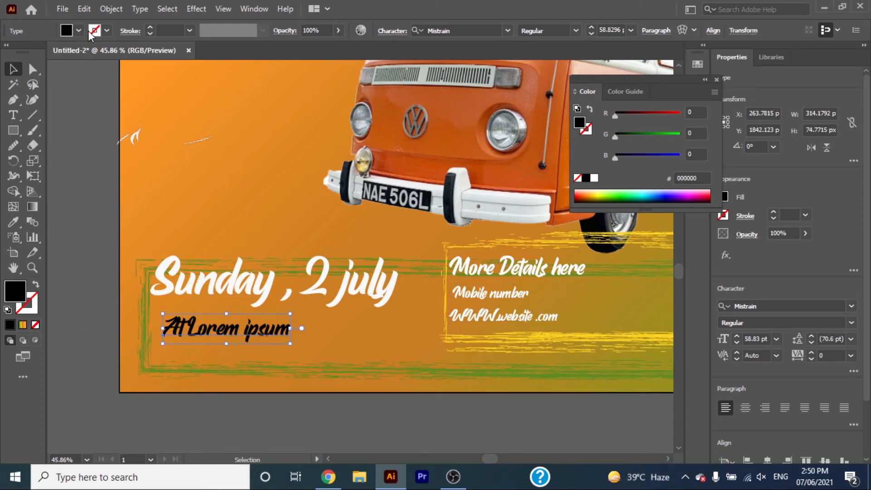
click(78, 30)
click(25, 53)
click(472, 200)
Close the color settings and examine the layout of the whole poster.
key(z)
drag(587, 245, 352, 166)
click(13, 268)
drag(514, 217, 242, 267)
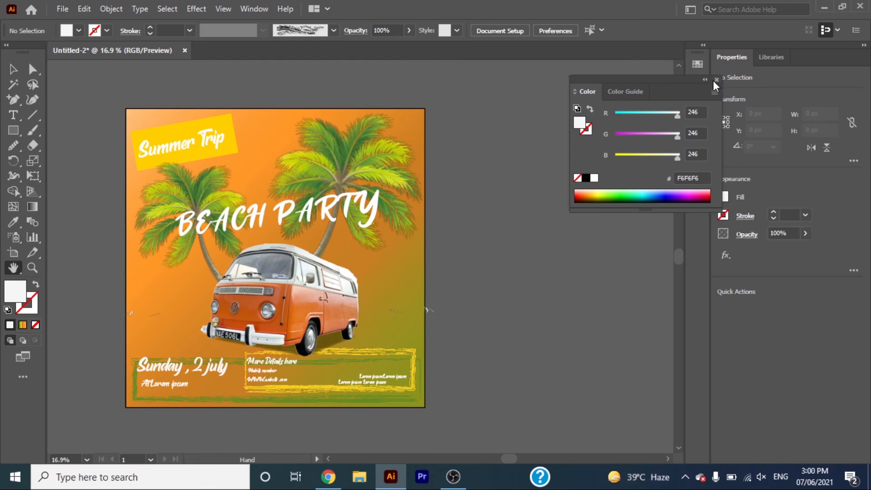
click(714, 81)
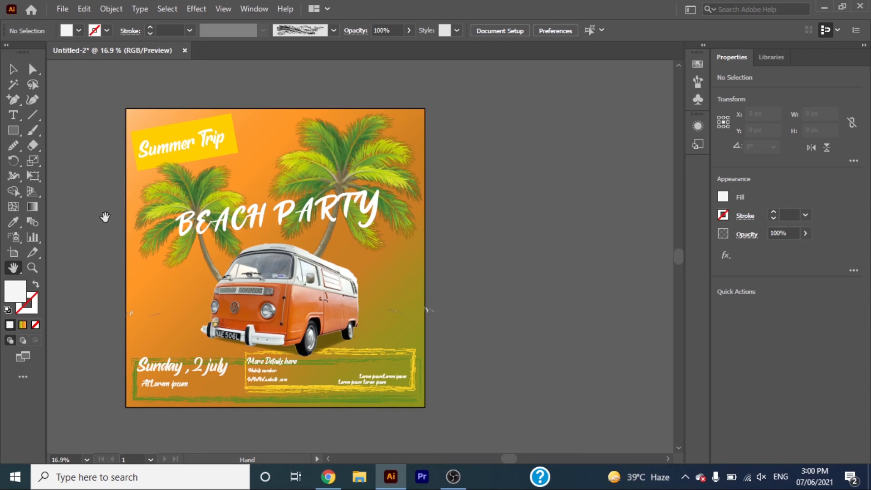
click(30, 268)
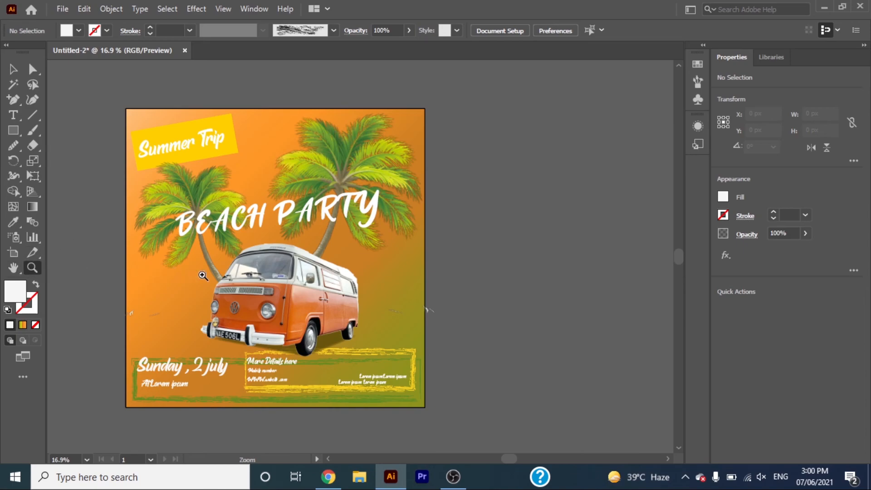
drag(214, 280, 258, 301)
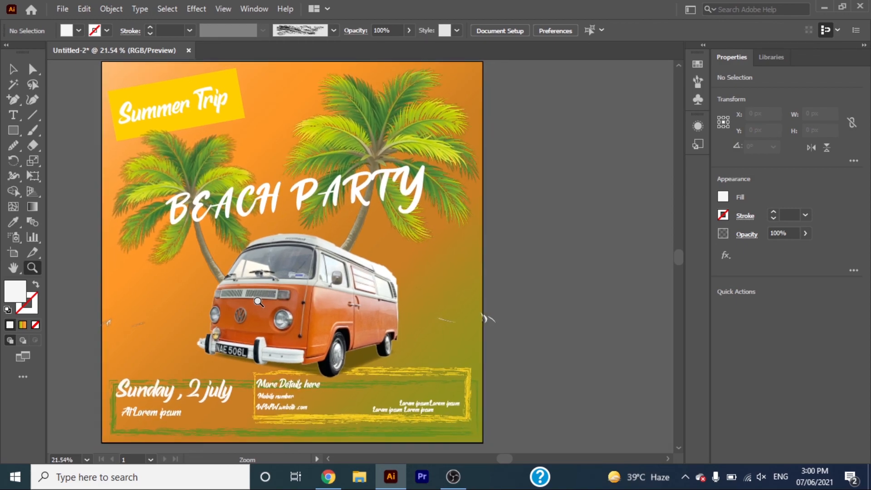